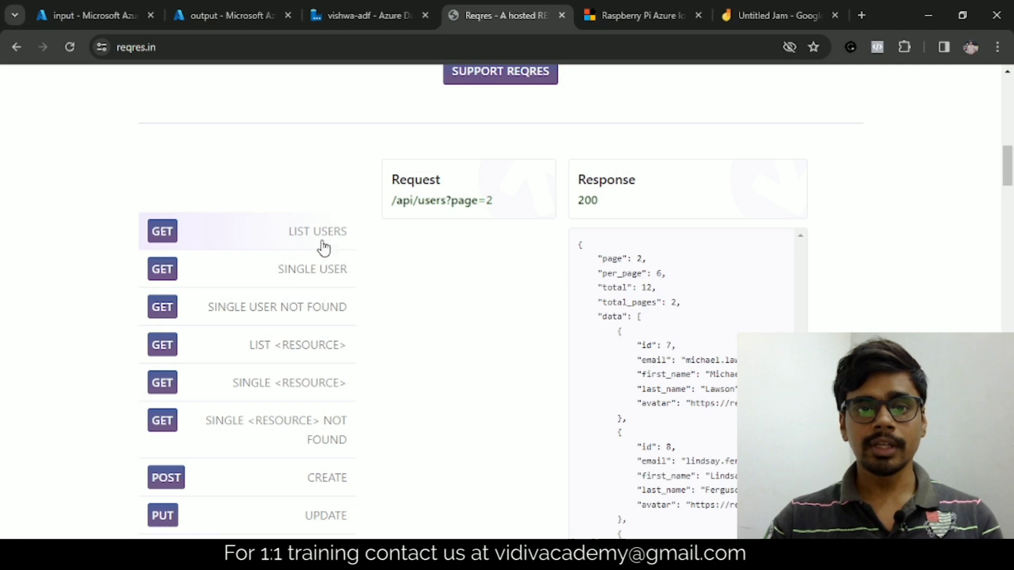
- Open the List Users request /api/users?page=2 on the Reqres site and examine its JSON response
click(421, 210)
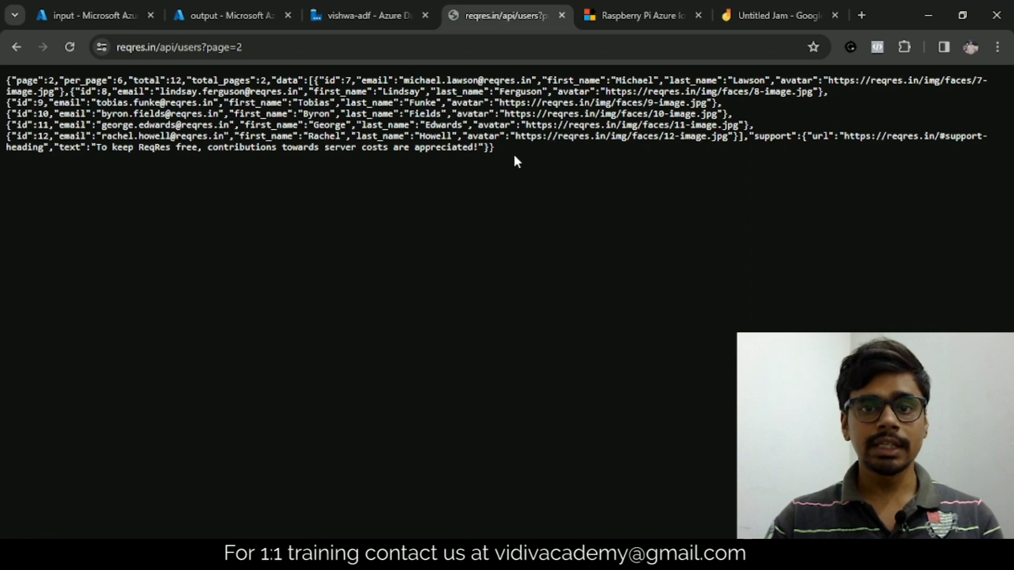
drag(517, 161, 3, 81)
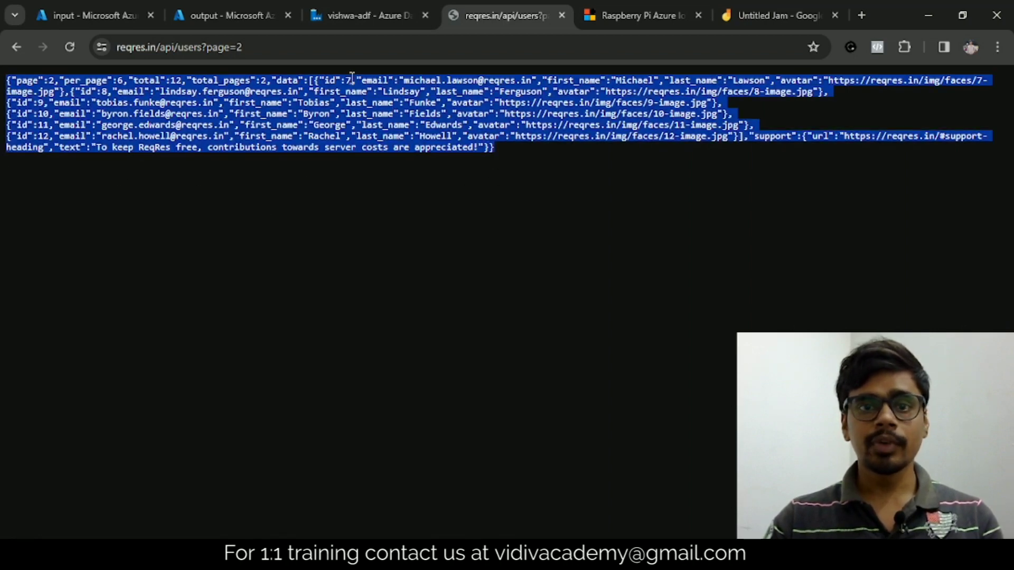
click(150, 95)
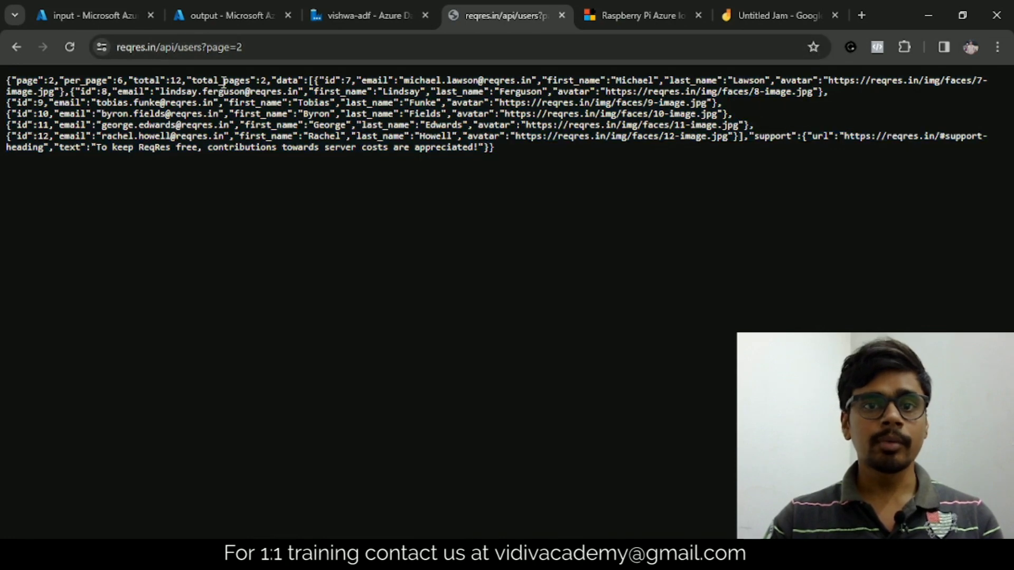
- Switch to the Azure Data Factory vishwa-adf, create a new pipeline, and collapse the factory resources list
click(344, 15)
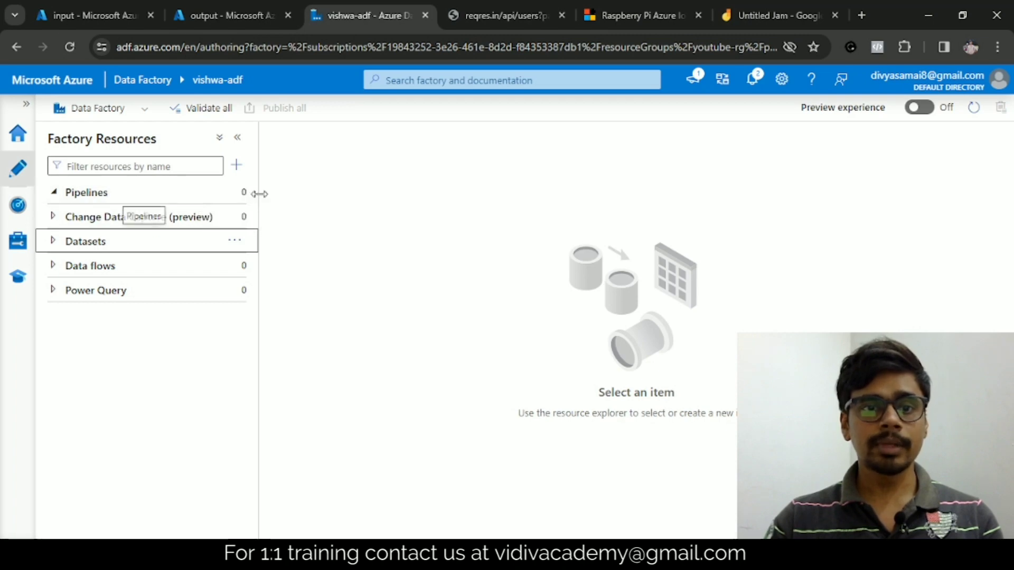
click(234, 194)
click(292, 222)
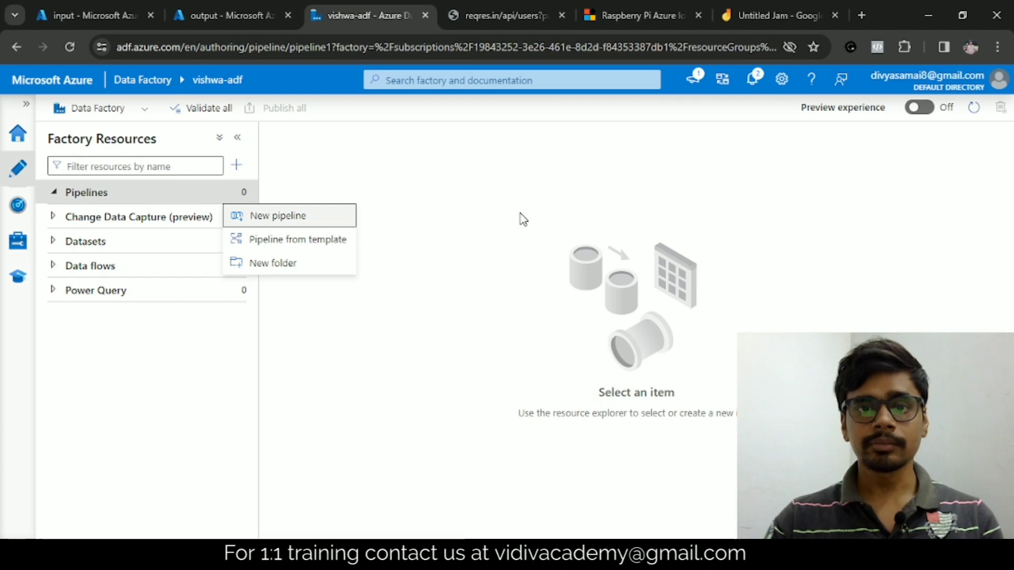
click(237, 138)
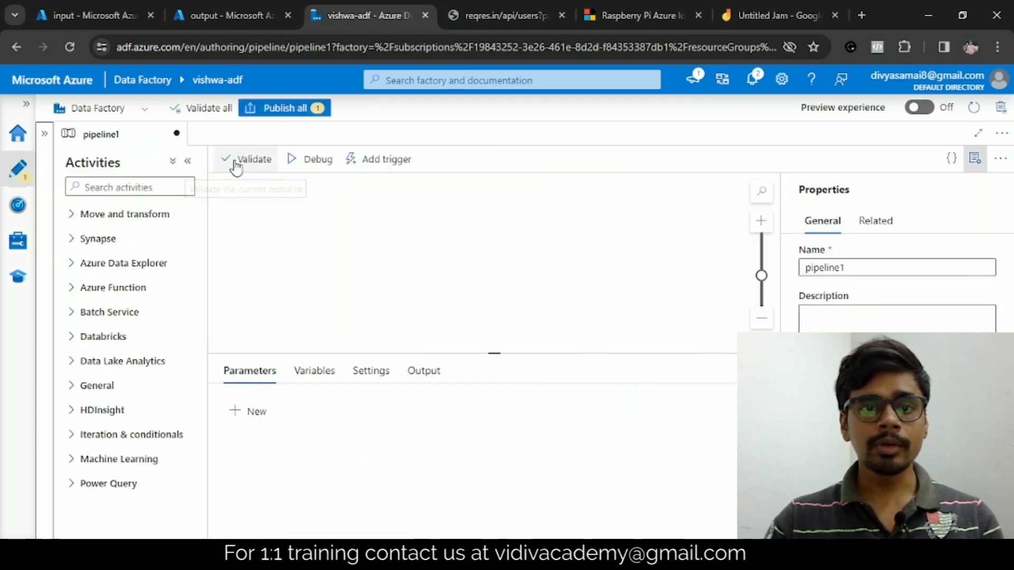
- Add a Copy data activity to the pipeline canvas and name it "Copy data from Rest API"
click(73, 215)
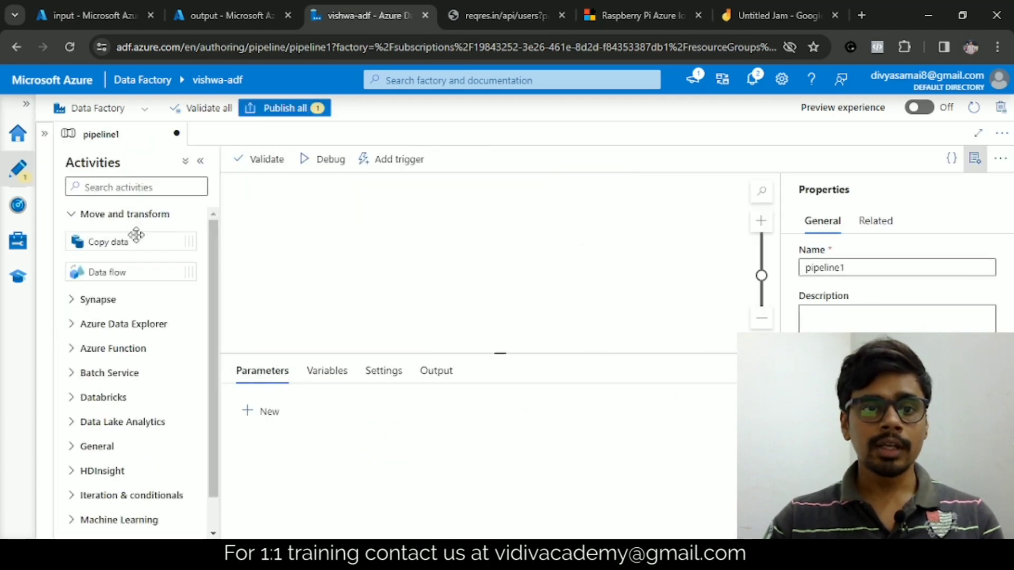
drag(103, 242, 442, 225)
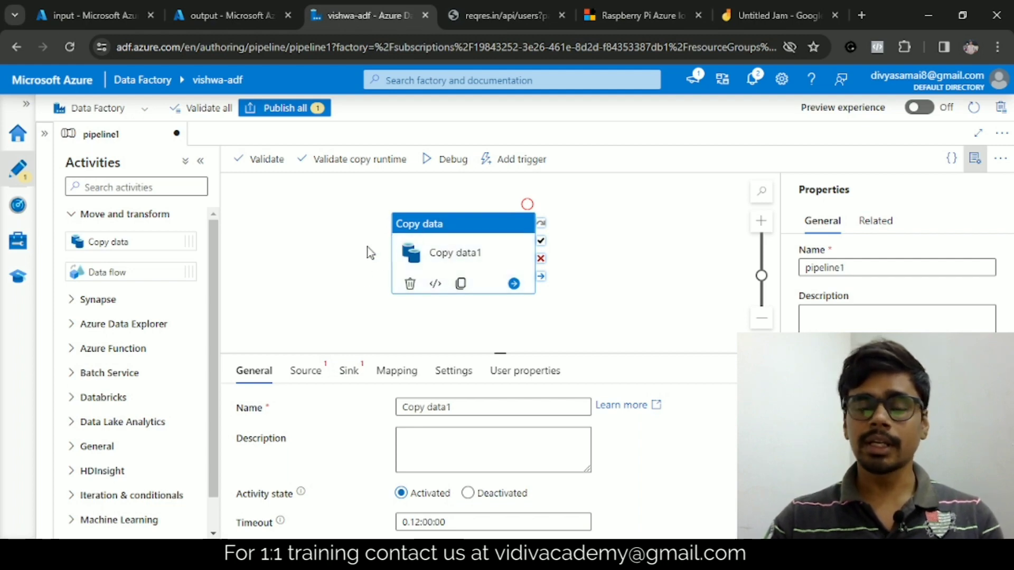
click(461, 408)
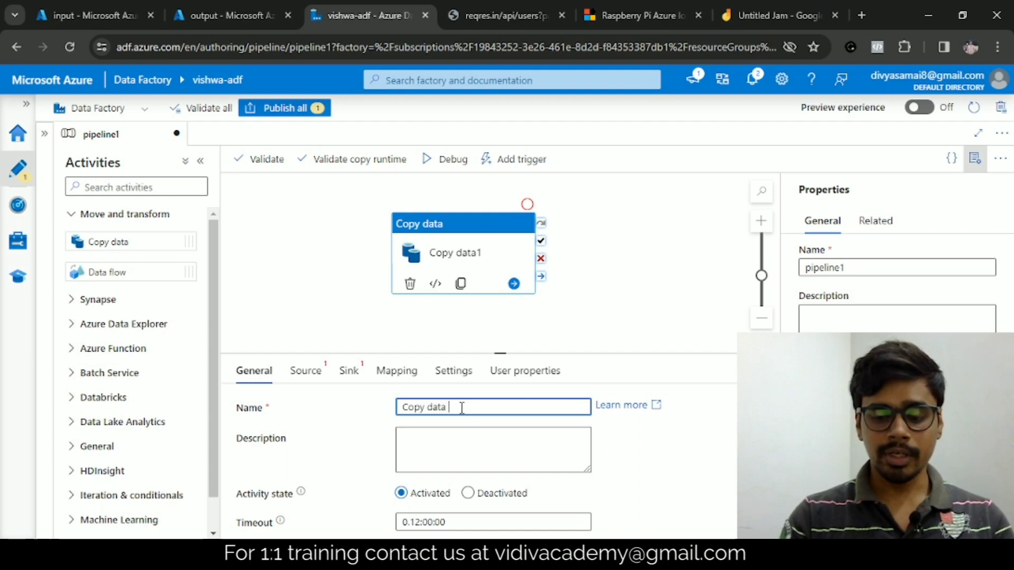
text(from Rest API)
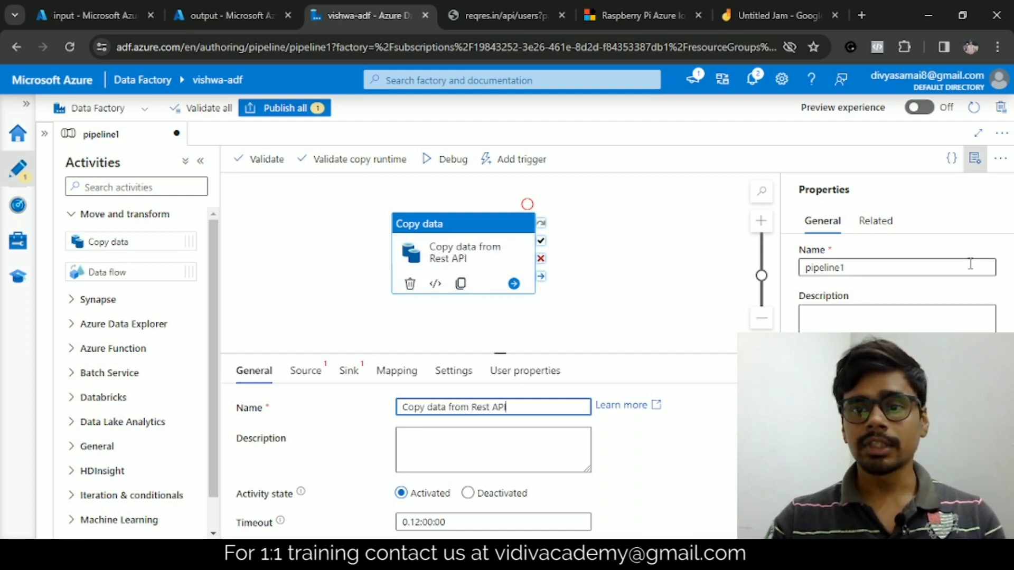
double_click(854, 269)
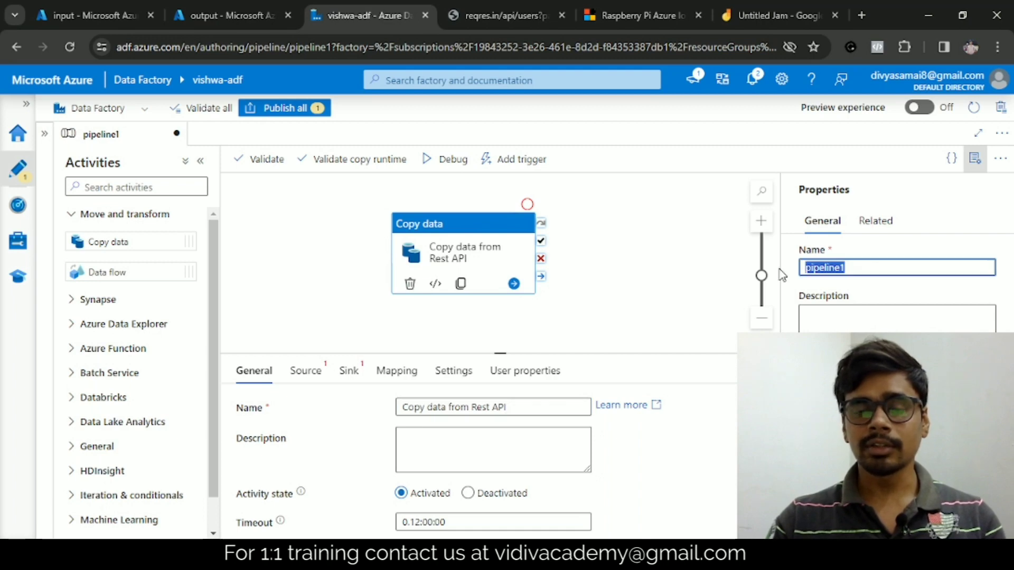
click(556, 271)
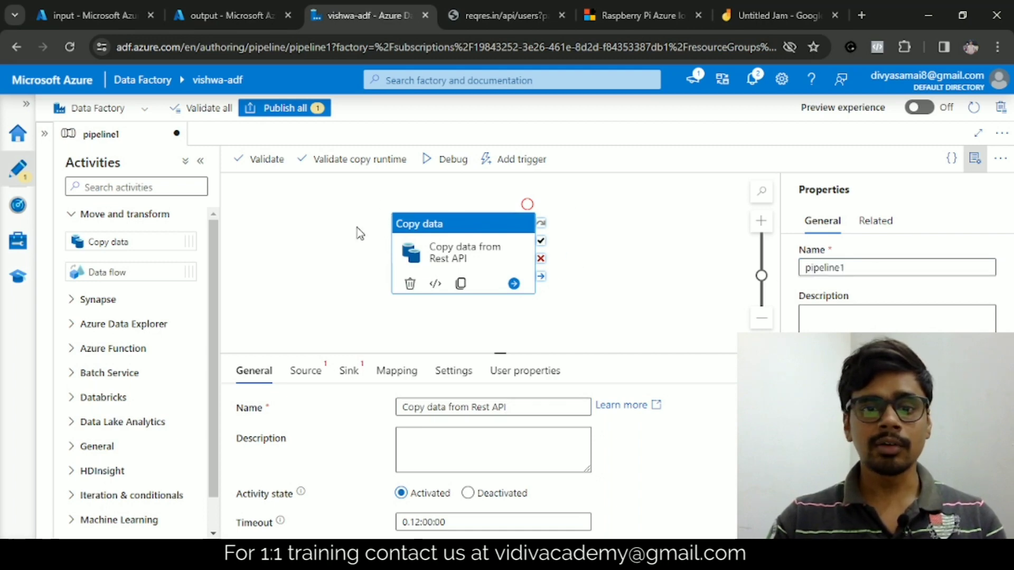
- Start a new source dataset for the copy activity, searching the data stores for "rest" and choosing REST
click(306, 371)
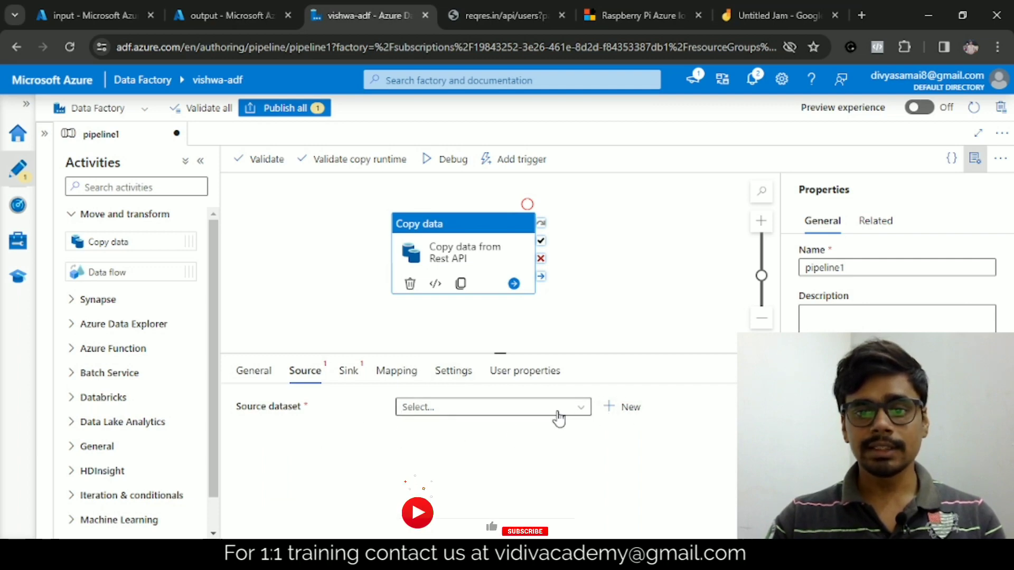
click(577, 408)
click(576, 408)
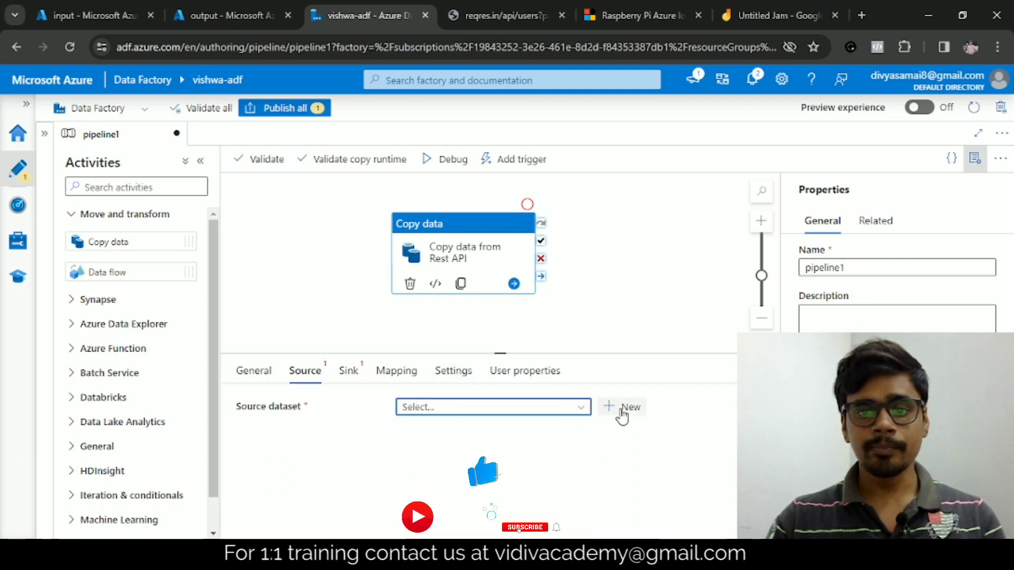
click(622, 407)
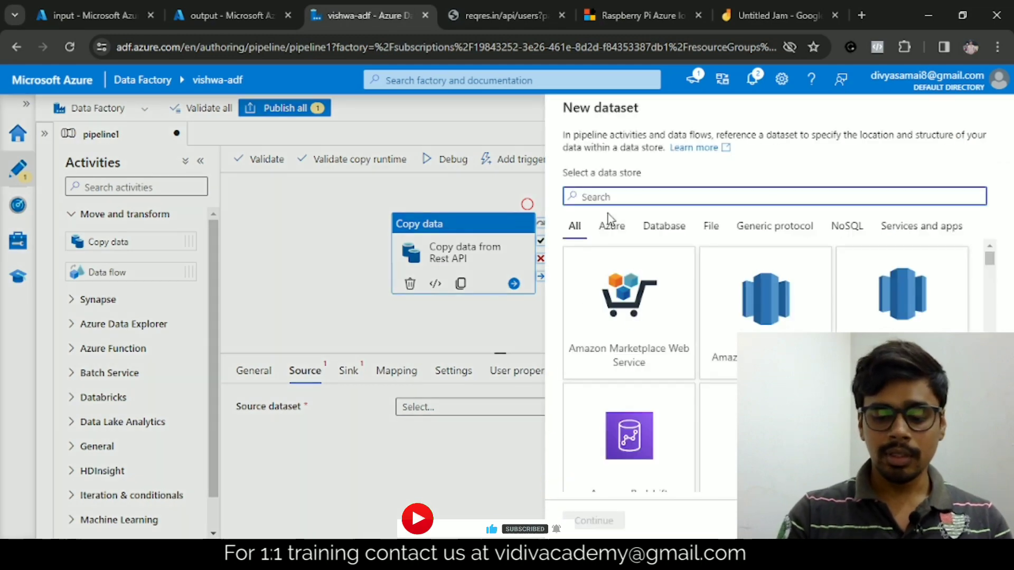
text(api)
key(BackSpace)
key(BackSpace)
key(BackSpace)
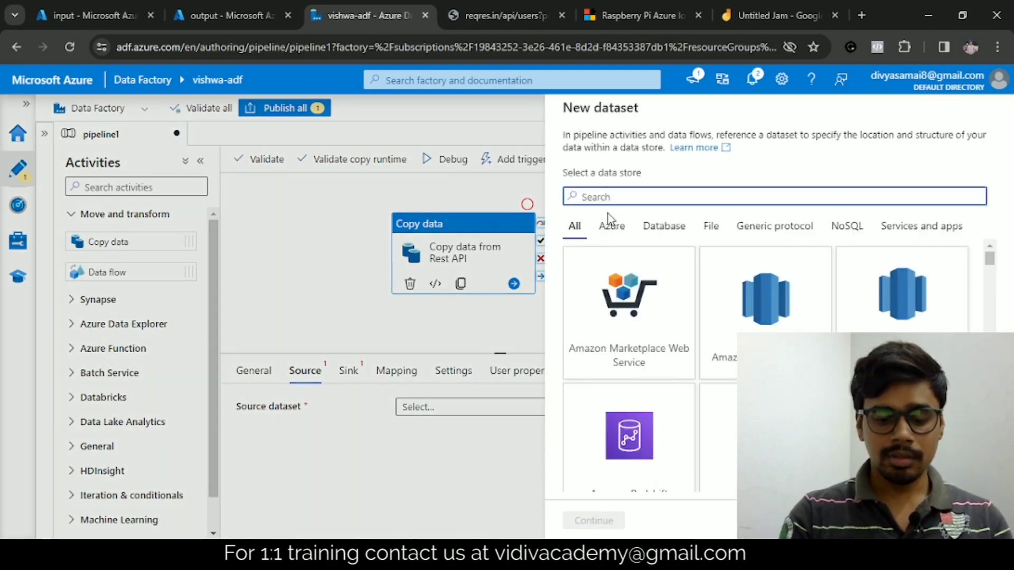
text(rest)
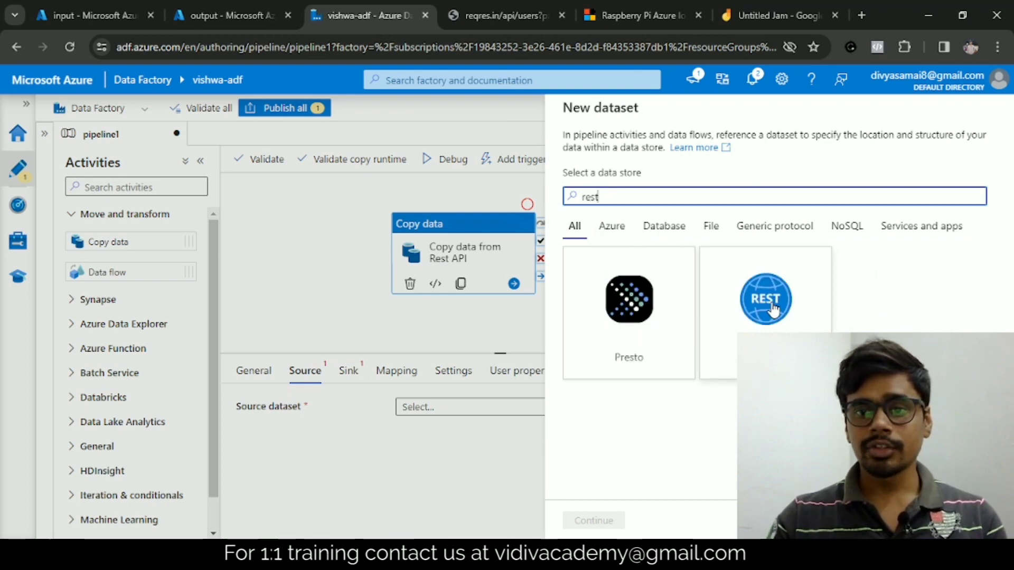
click(719, 311)
click(592, 520)
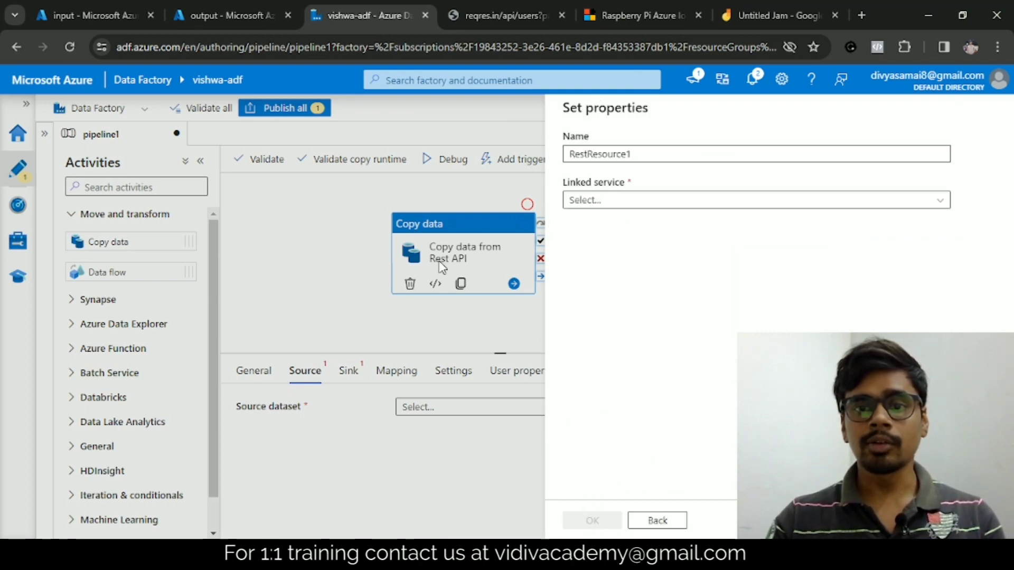
- Name the new REST dataset rest_api
drag(641, 152, 537, 171)
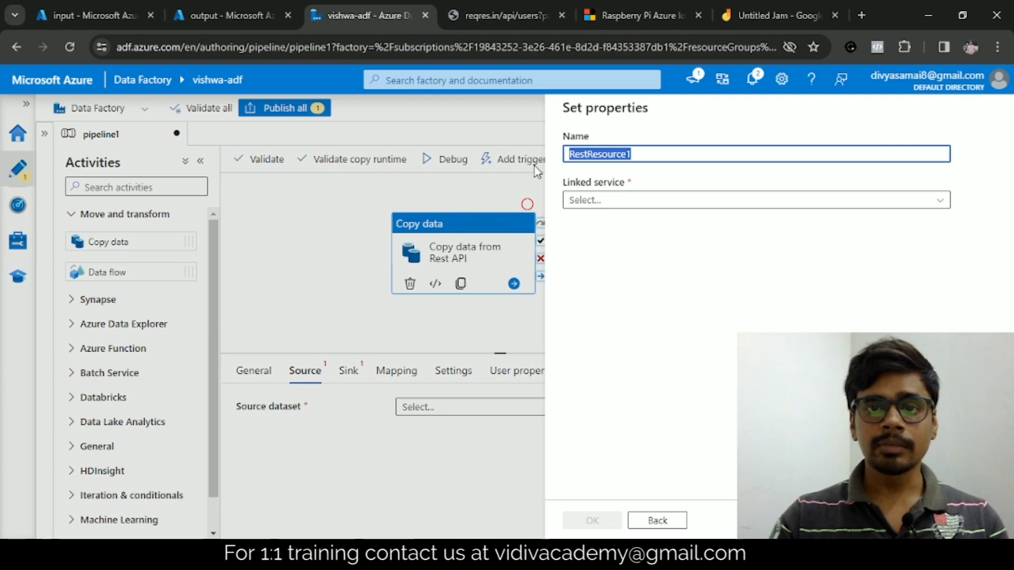
text(rets)
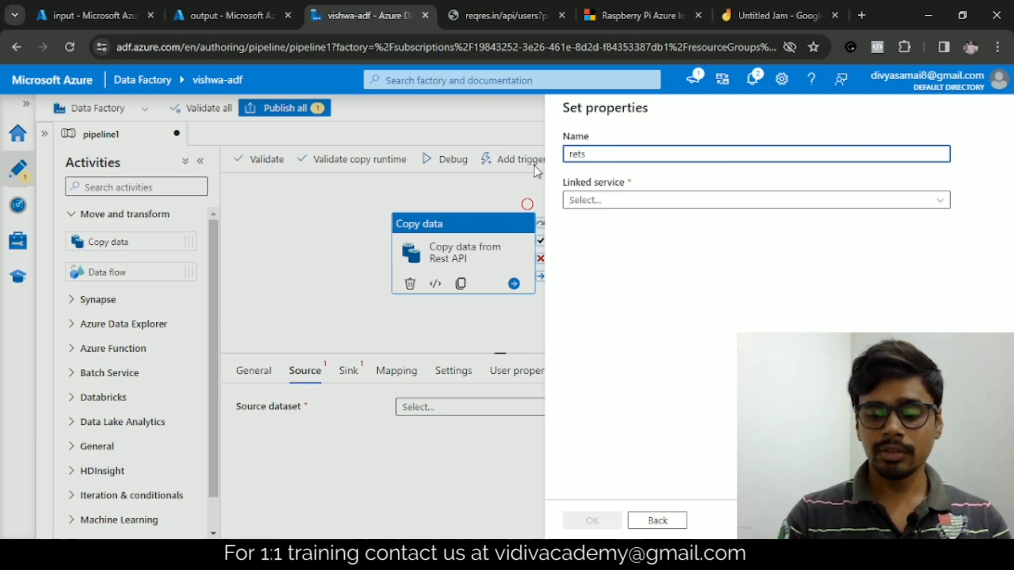
key(BackSpace)
key(BackSpace)
key(BackSpace)
text(est-)
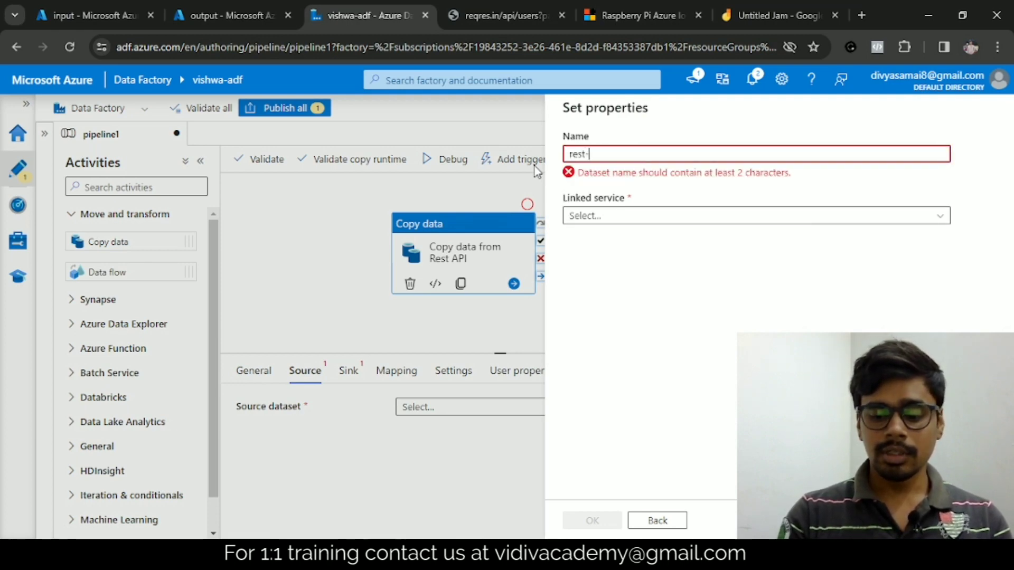
text(api)
key(BackSpace)
key(BackSpace)
key(BackSpace)
key(BackSpace)
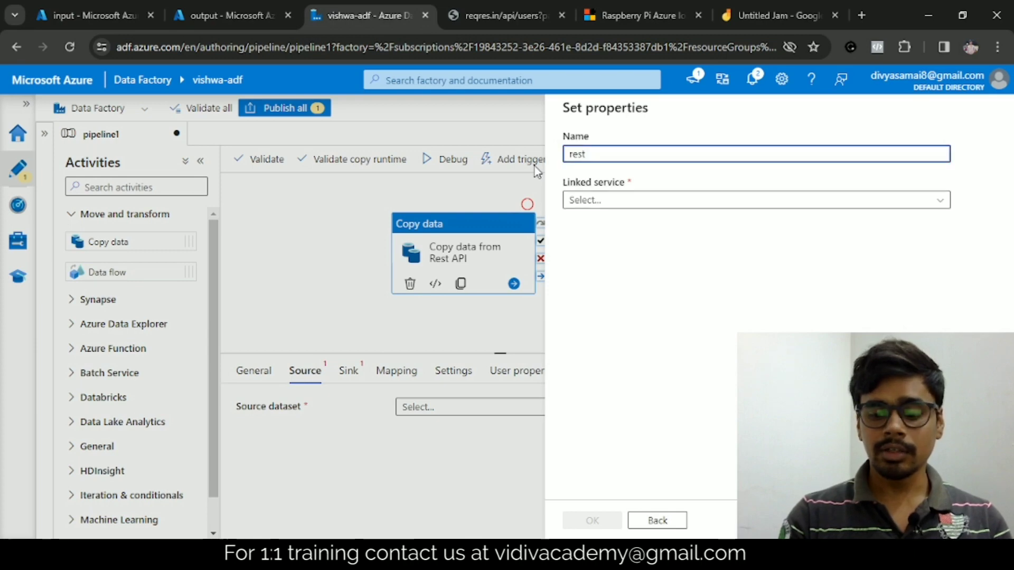
text(_api)
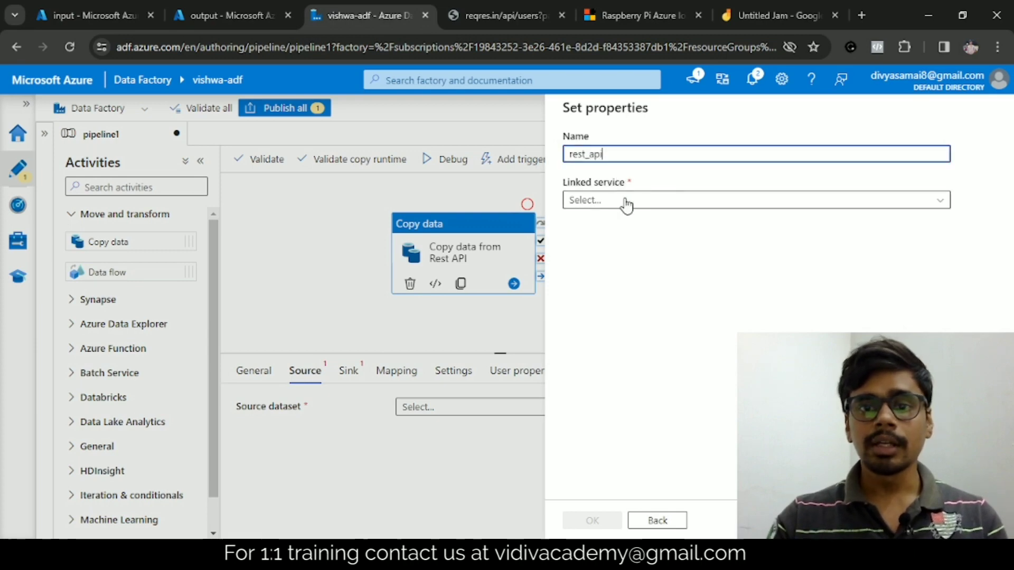
click(627, 205)
click(590, 247)
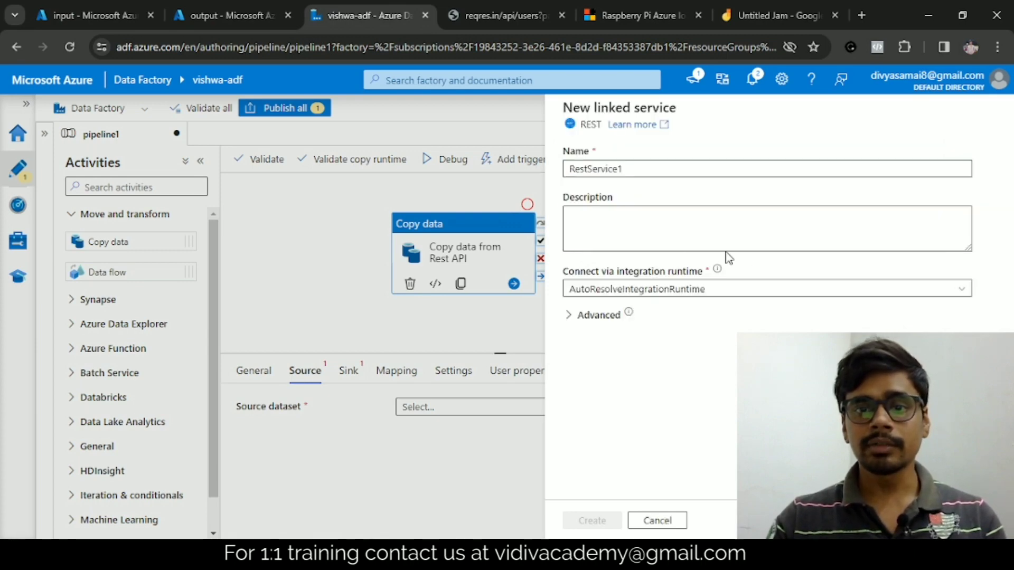
scroll(645, 307, down, 3)
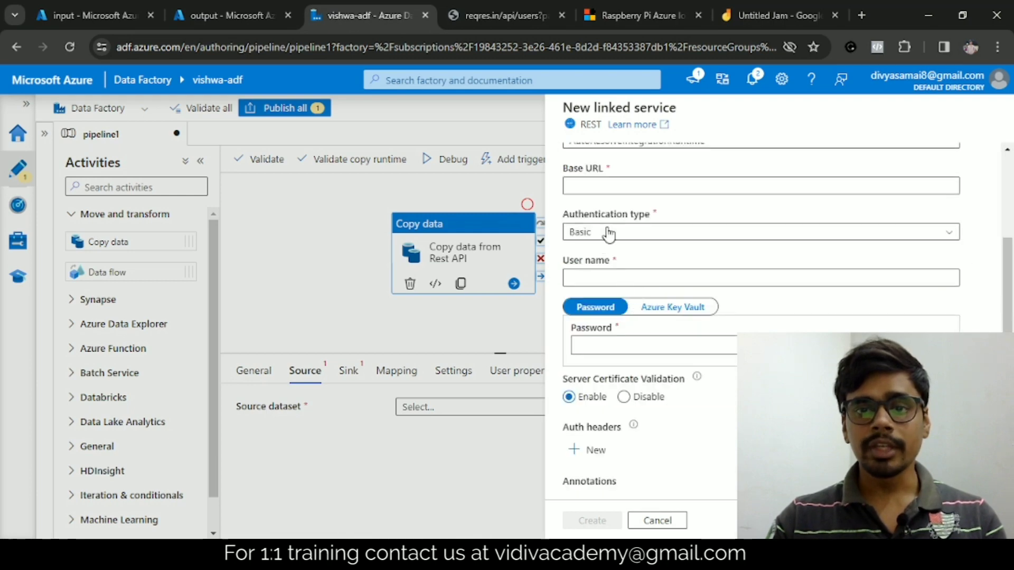
click(608, 184)
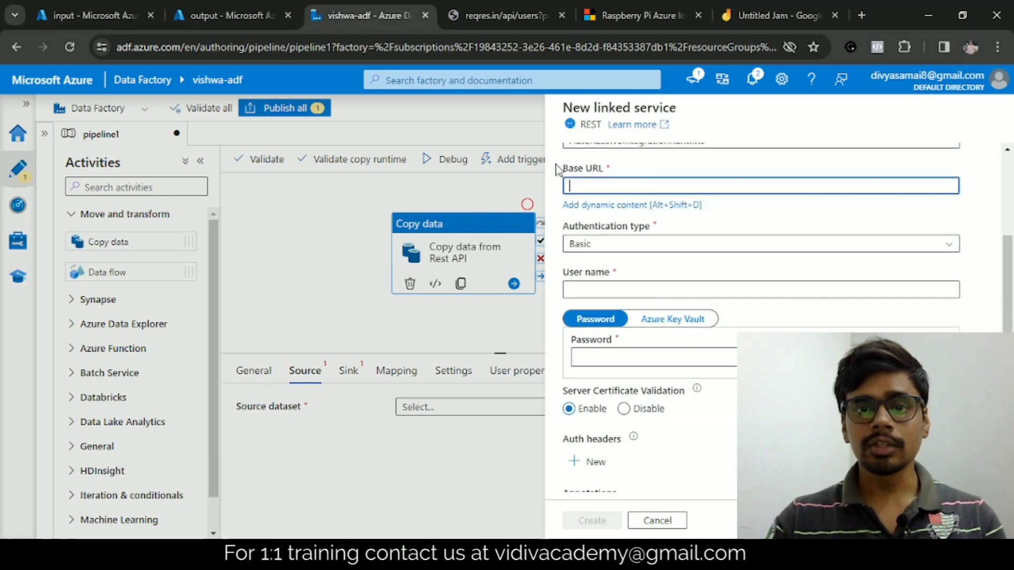
click(496, 14)
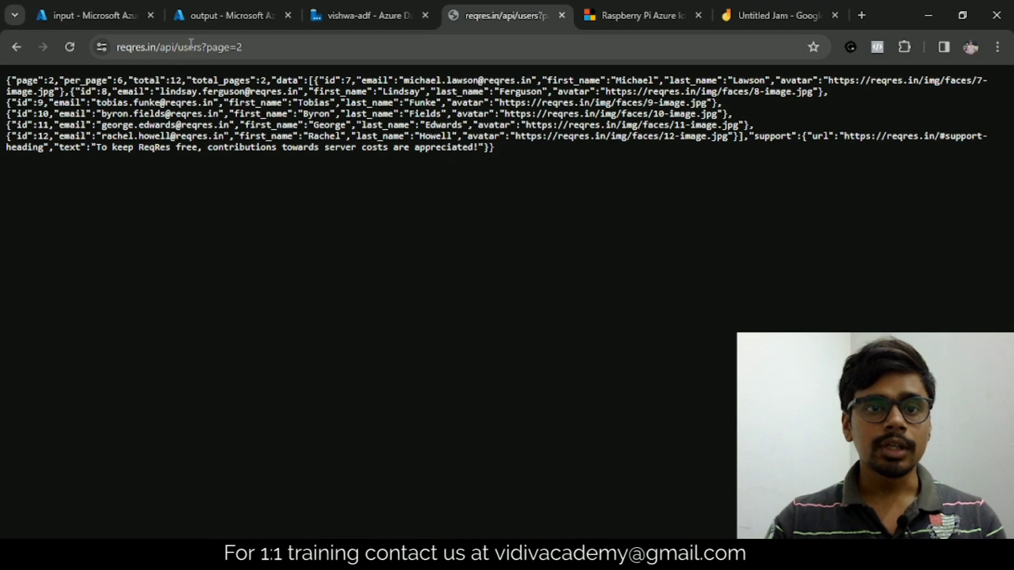
drag(200, 49, 112, 47)
key(ctrl+c)
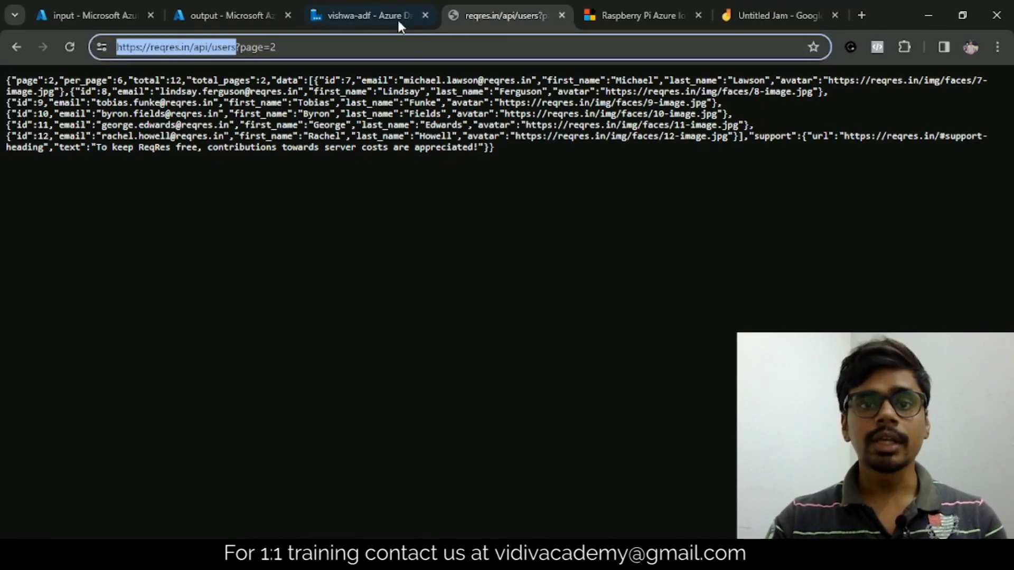
click(362, 14)
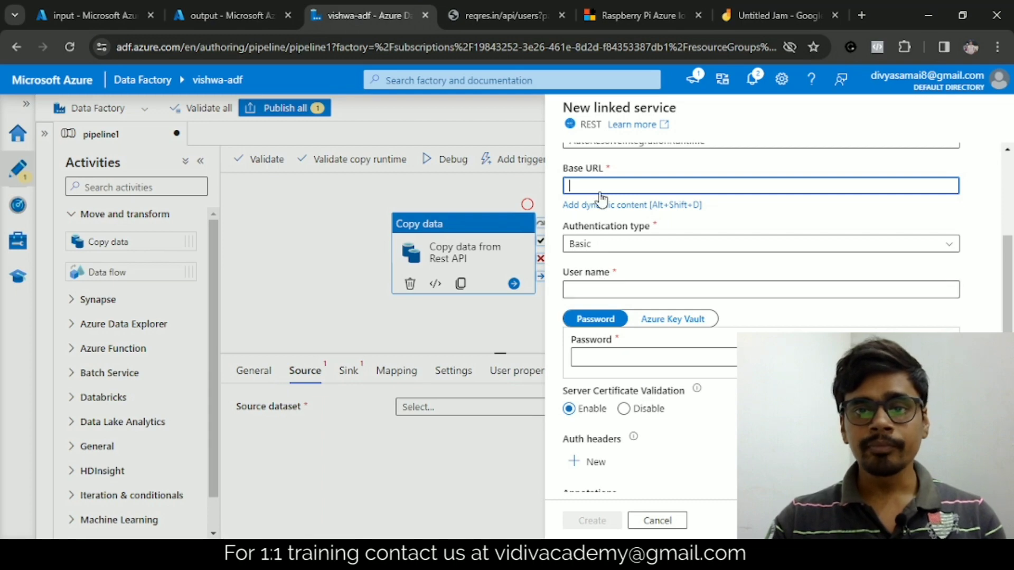
key(ctrl+v)
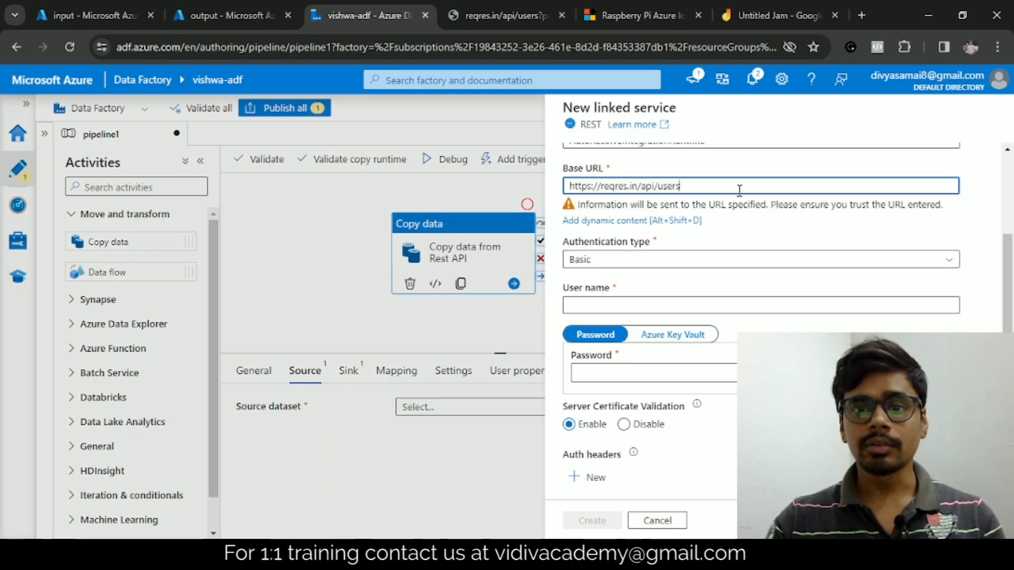
- Set the linked service's authentication type to Anonymous, and create it together with the rest_api source dataset
click(617, 270)
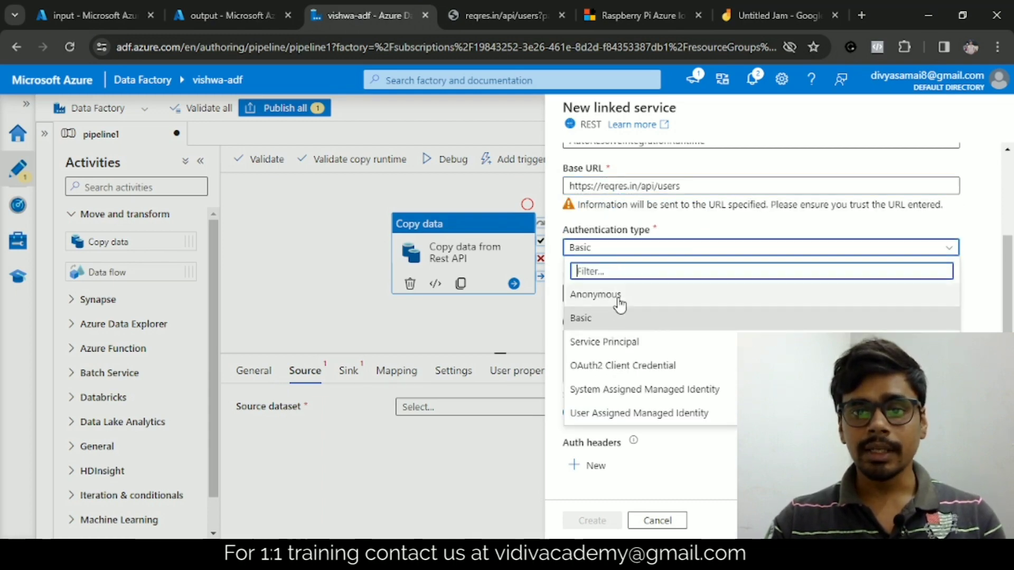
click(617, 298)
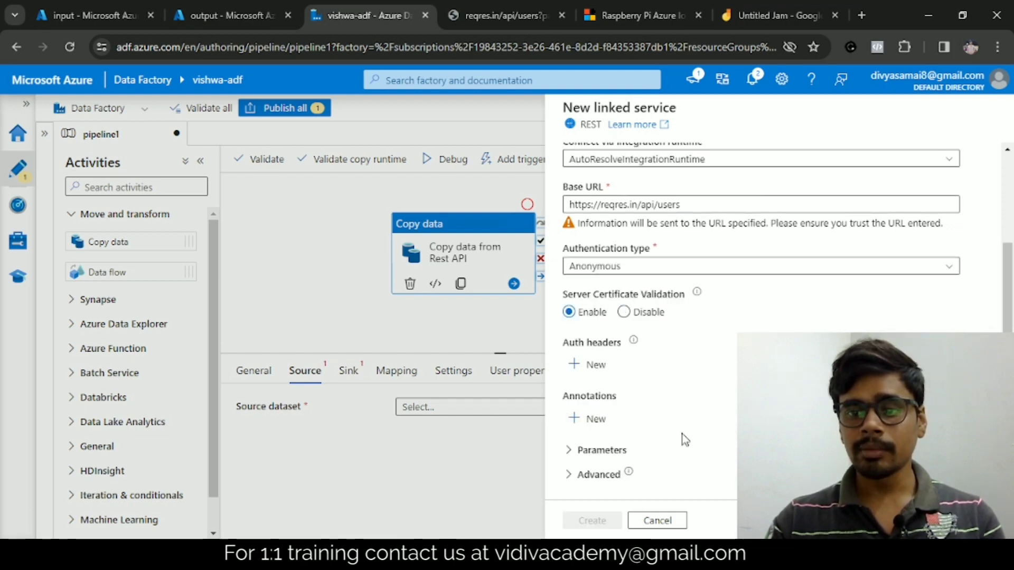
scroll(719, 356, up, 3)
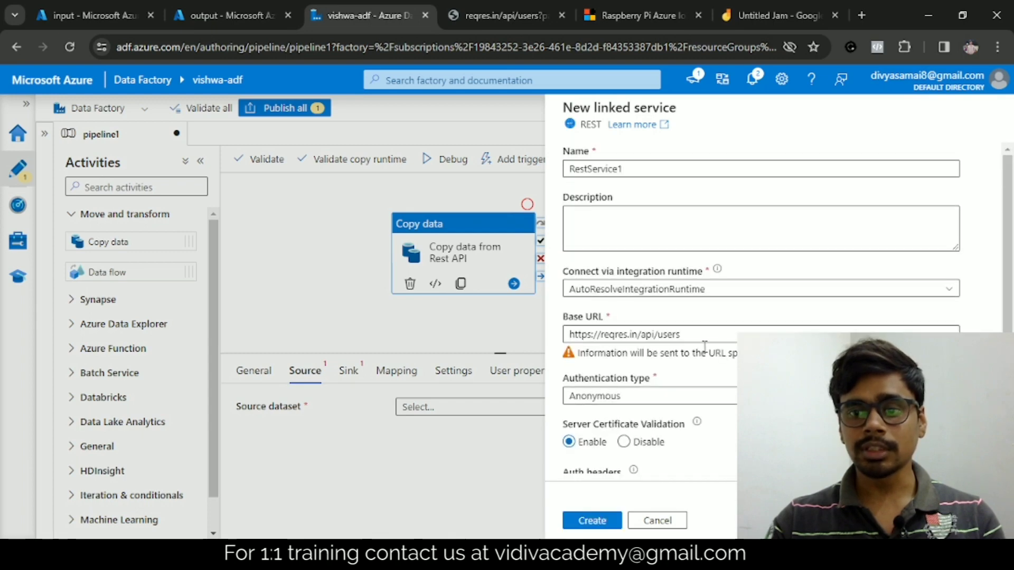
click(592, 521)
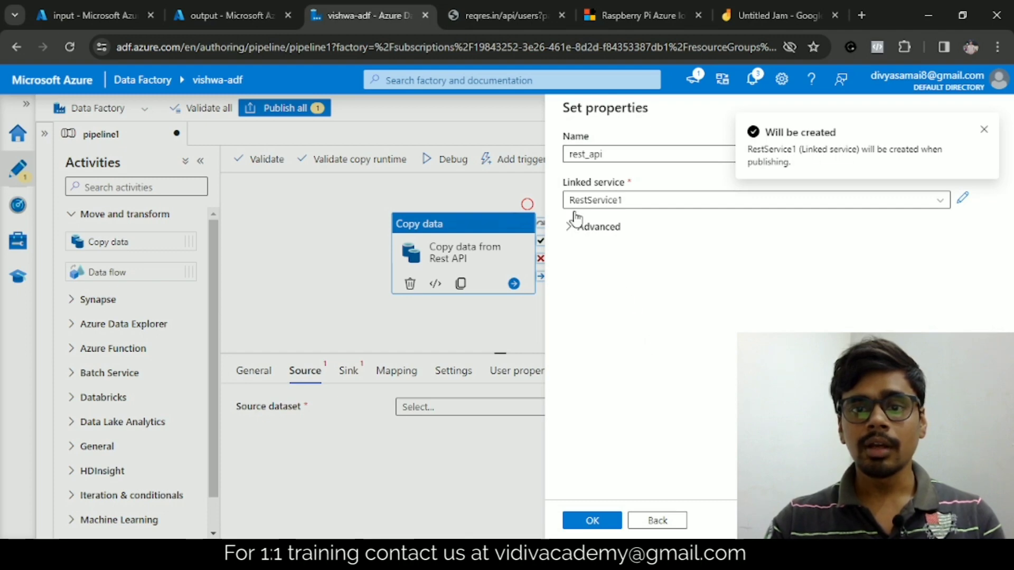
click(591, 521)
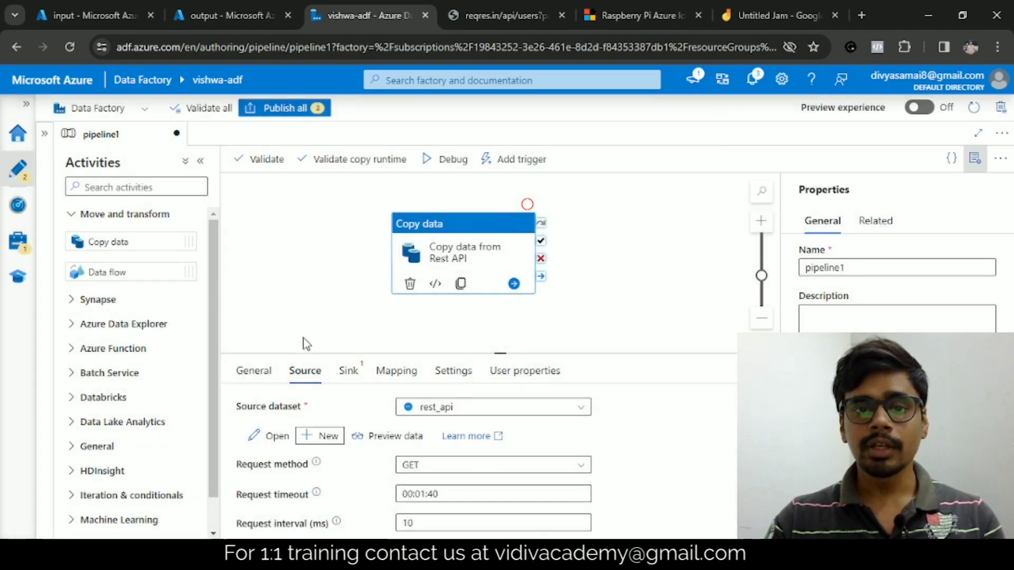
- Open the copy activity's sink settings and check the output container of the vishwadlsa storage account as the copy destination
click(470, 12)
click(370, 16)
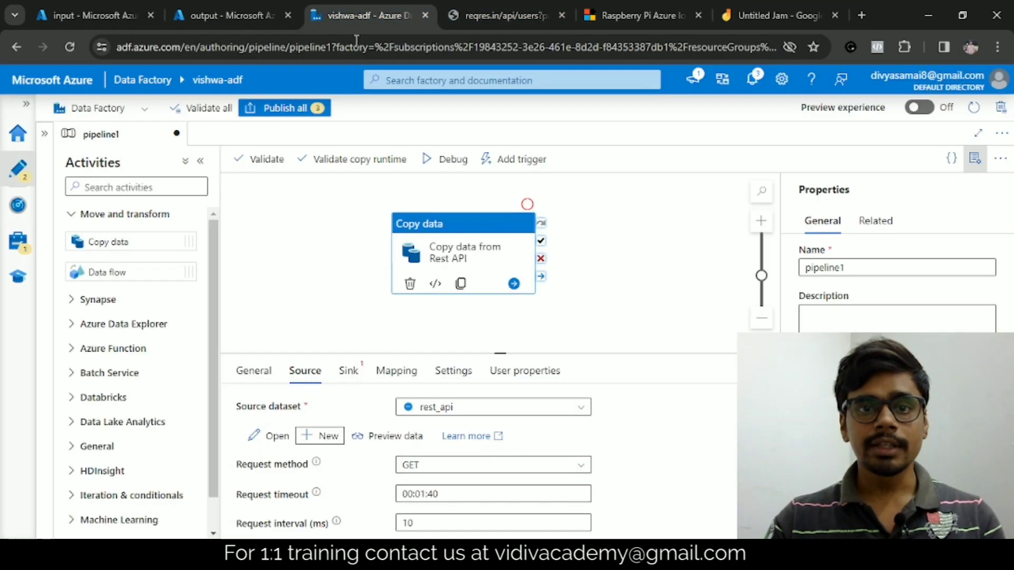
click(354, 374)
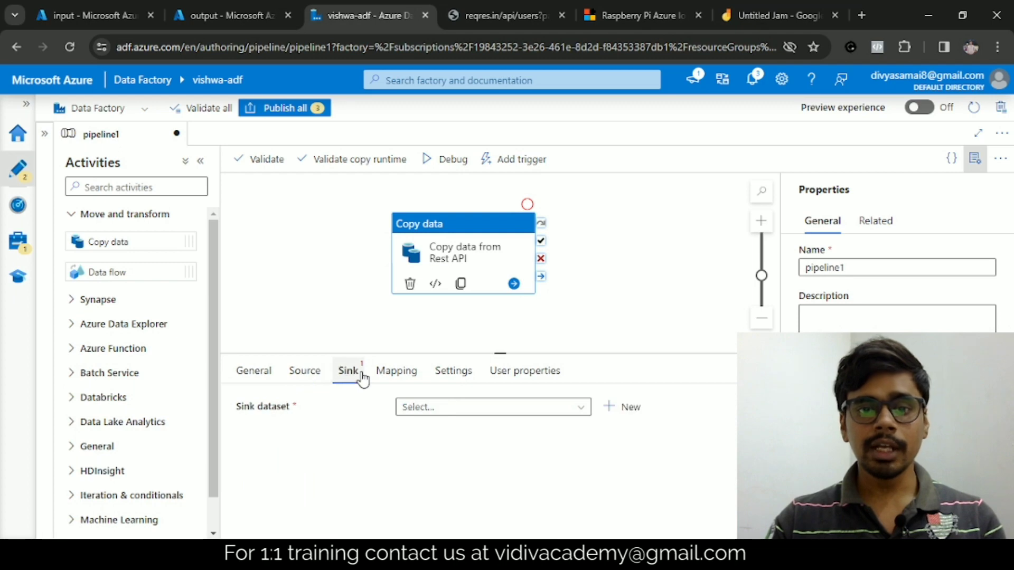
click(214, 15)
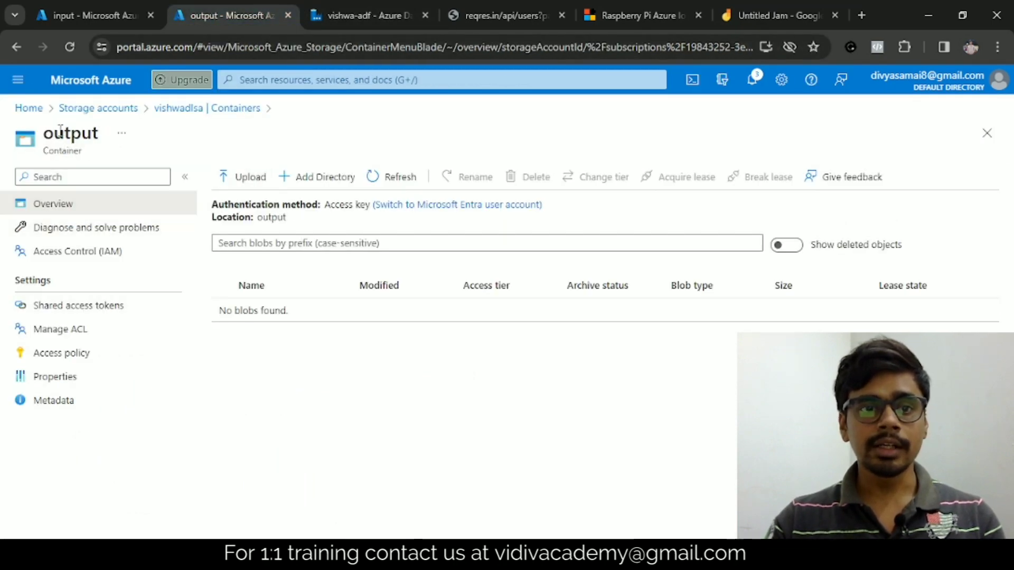
drag(44, 133, 91, 133)
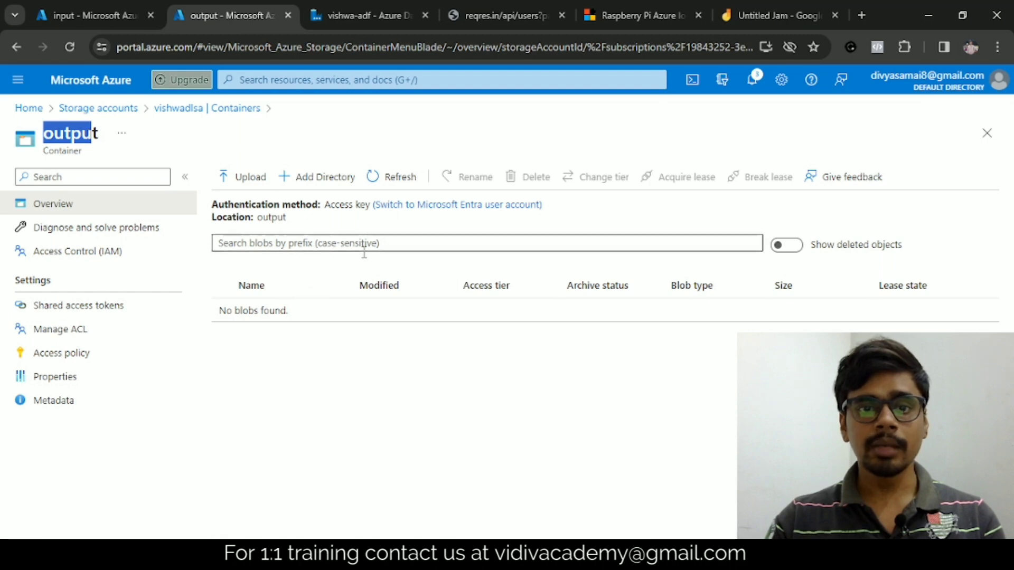
click(388, 180)
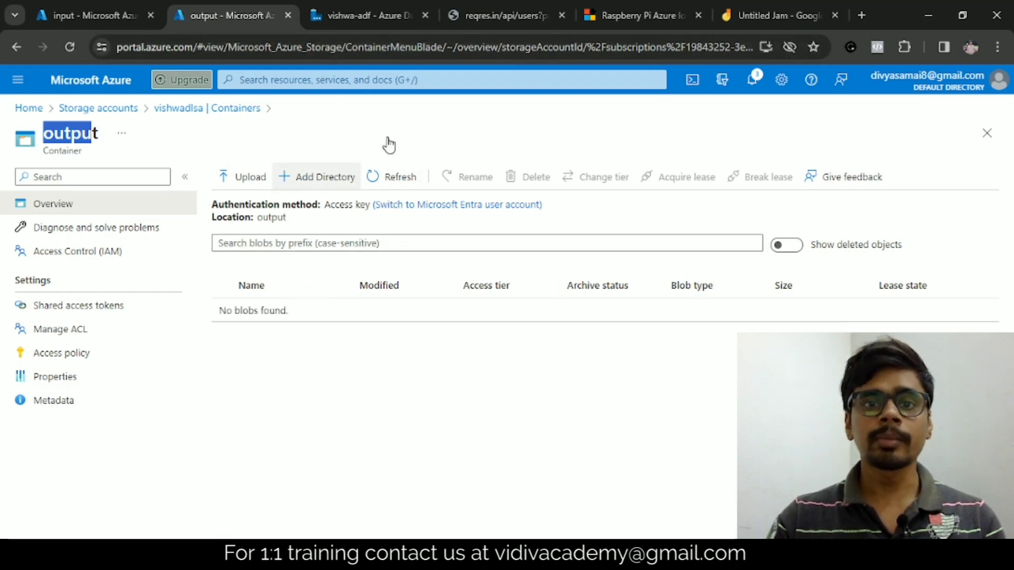
click(362, 16)
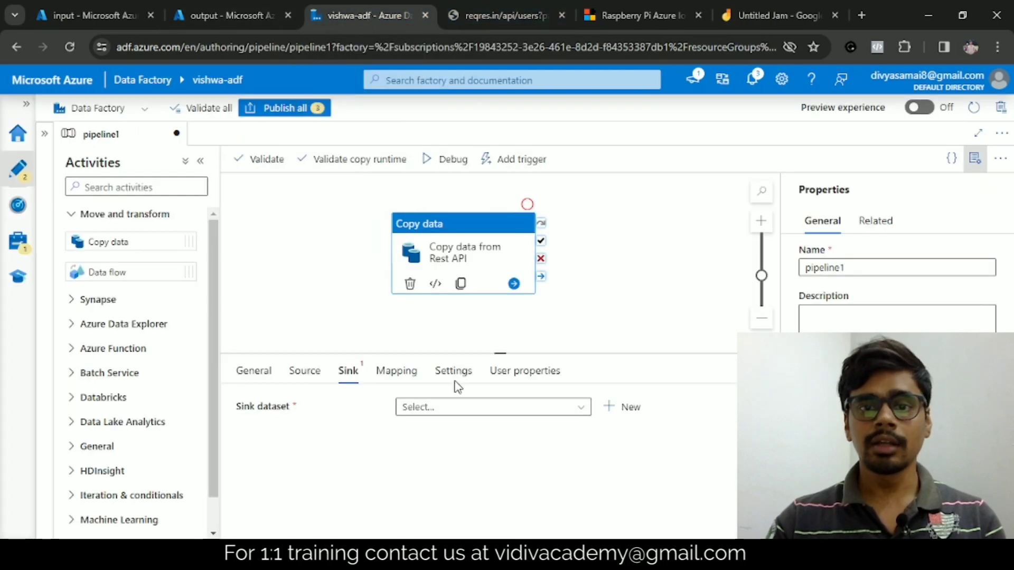
- Start a new sink dataset for the copy activity, choosing Azure Data Lake Storage Gen2 as the data store and JSON as the format
click(609, 417)
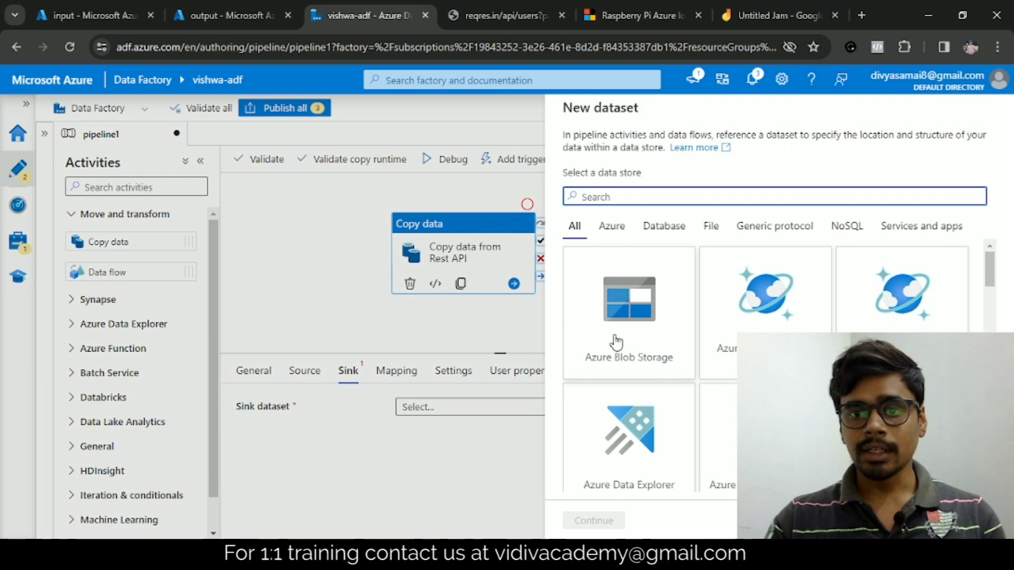
scroll(628, 317, down, 3)
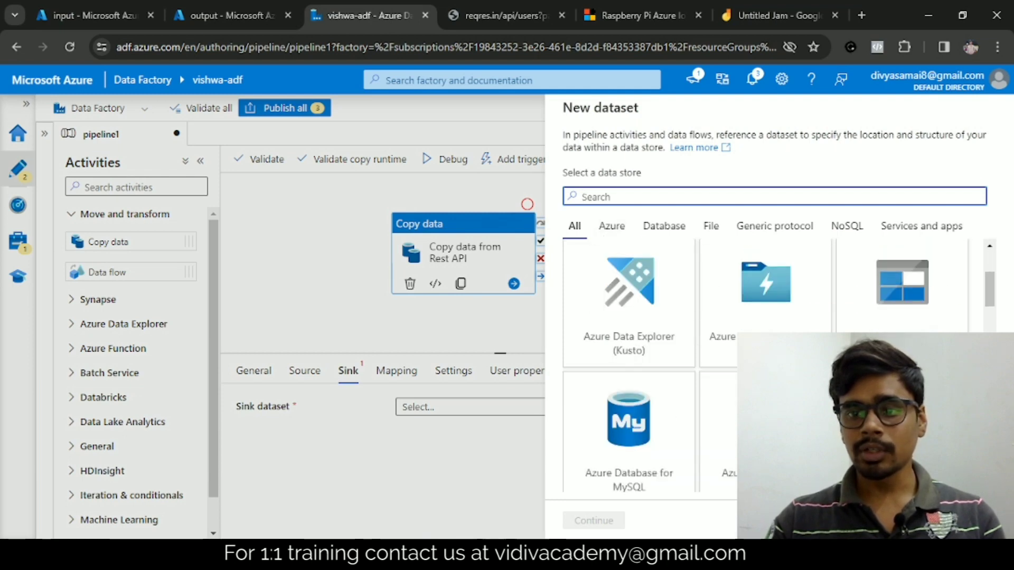
click(902, 341)
click(595, 521)
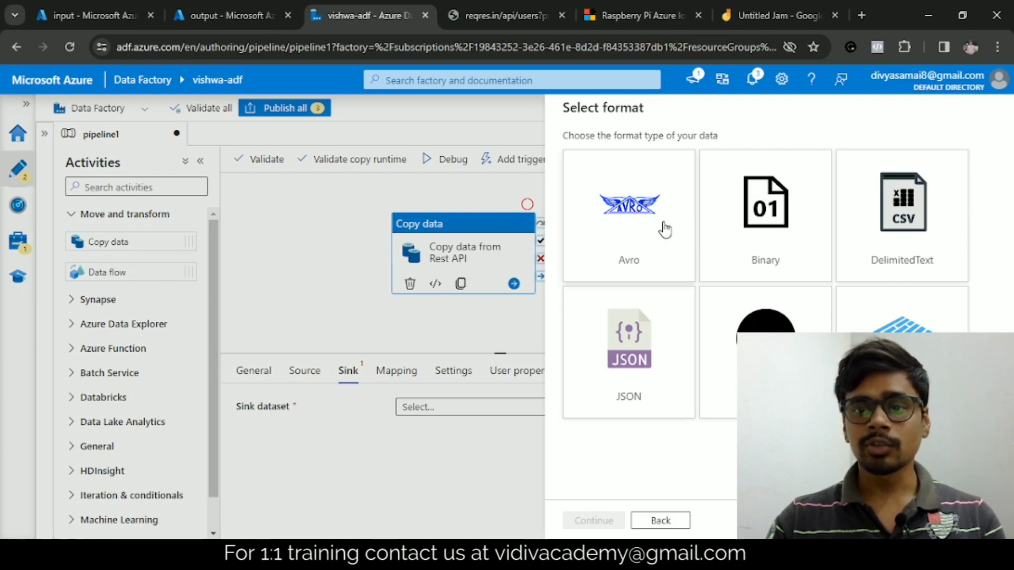
click(632, 360)
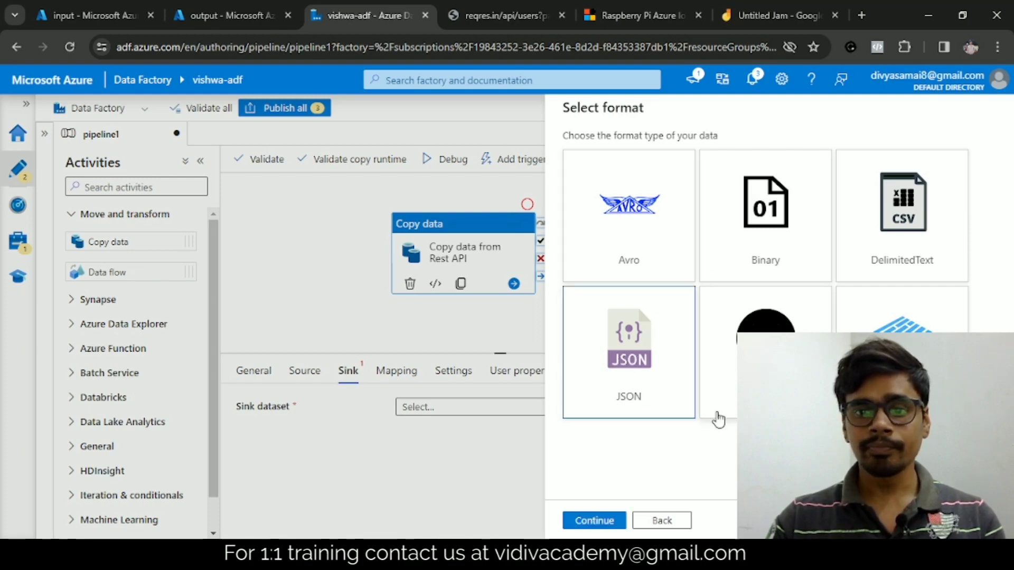
click(595, 521)
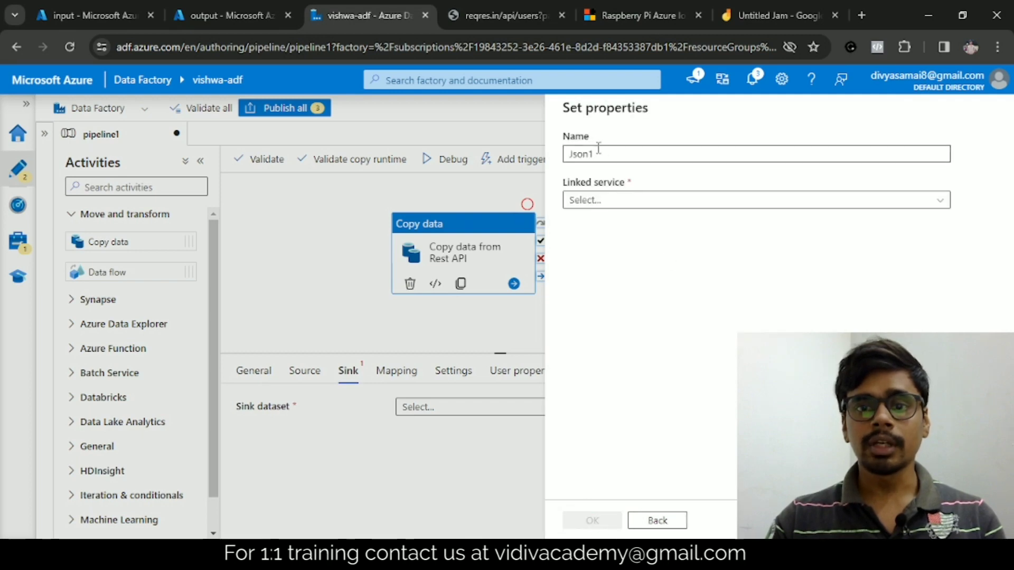
- Name the new JSON dataset json_sink
double_click(599, 153)
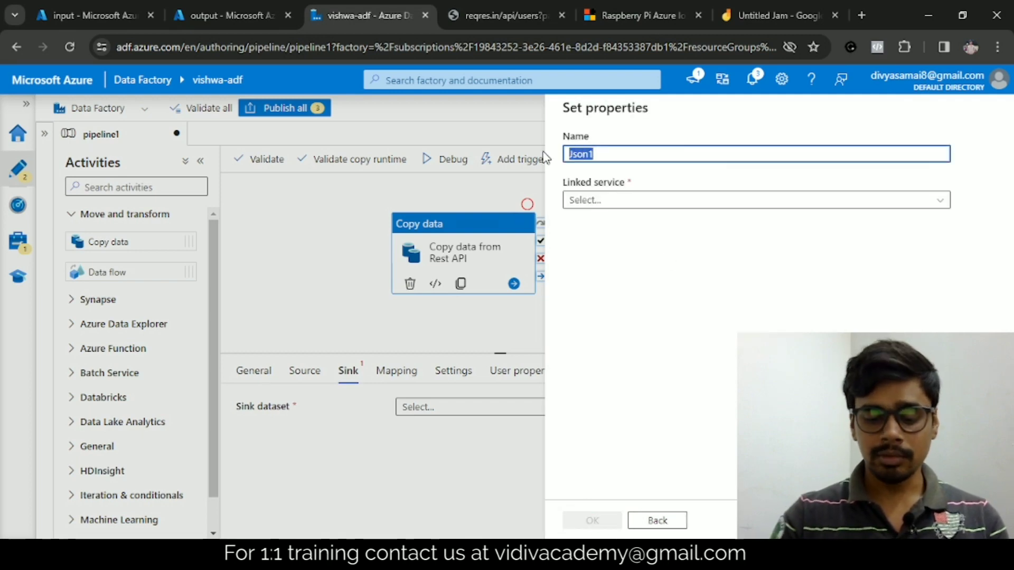
text(json_)
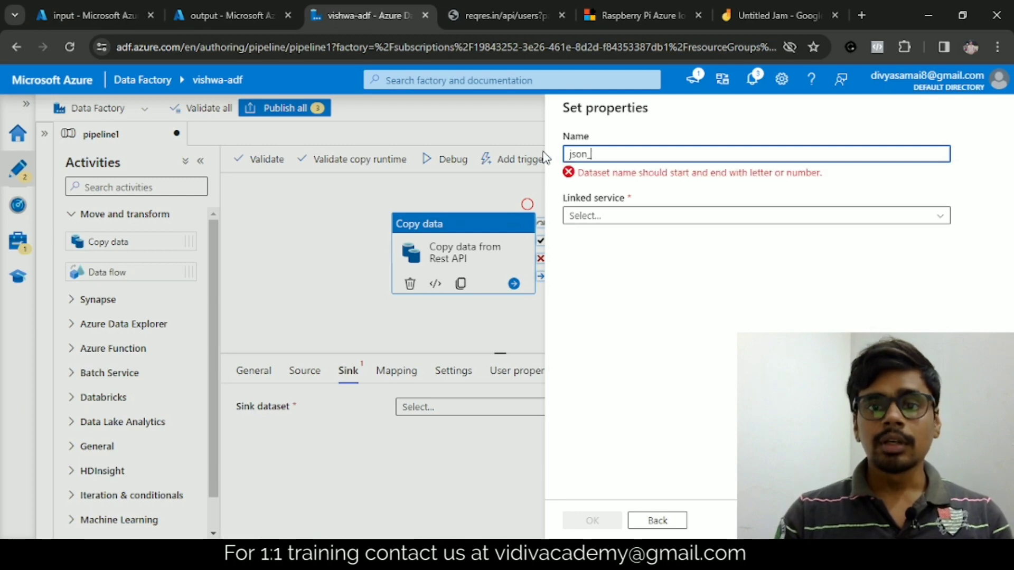
text(sink)
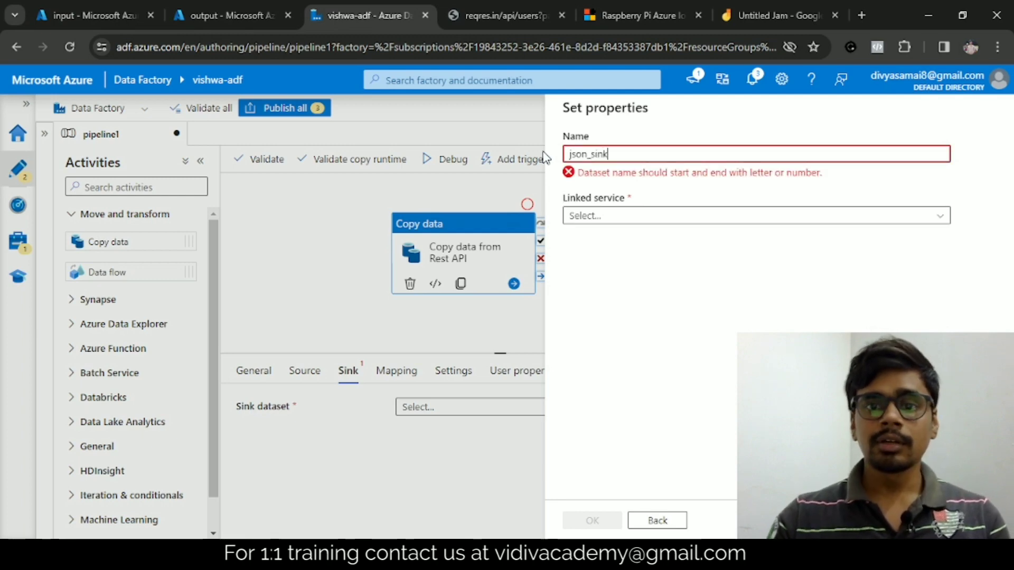
- Start a new Azure Data Lake Storage Gen2 linked service for the sink dataset and name it rest_api_ls
click(616, 202)
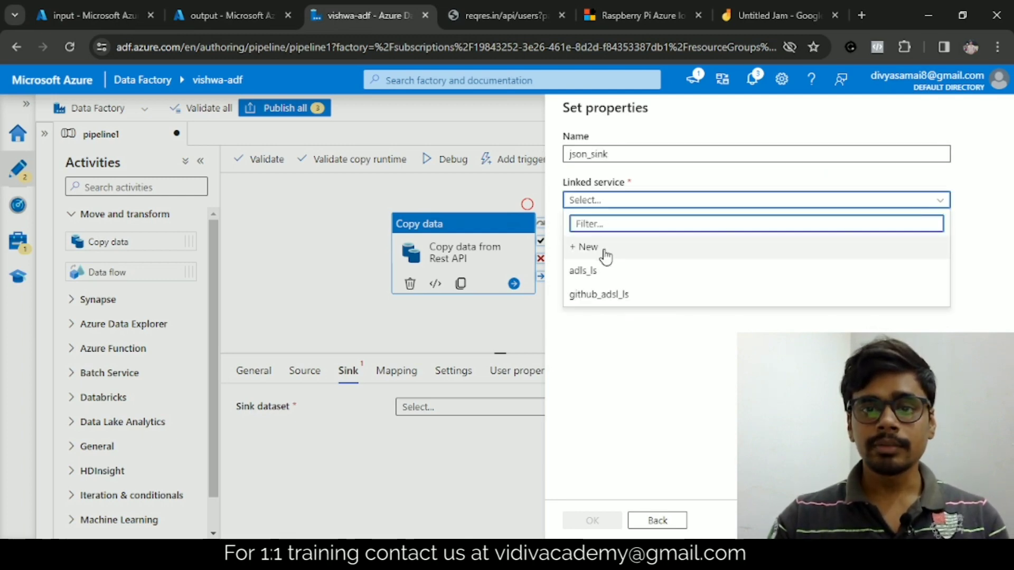
click(606, 257)
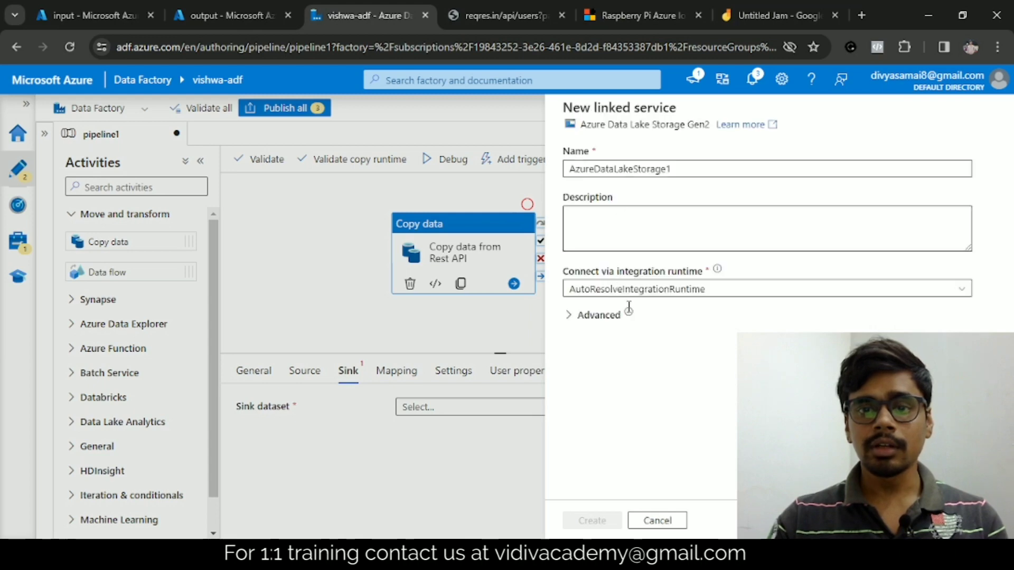
scroll(702, 296, down, 2)
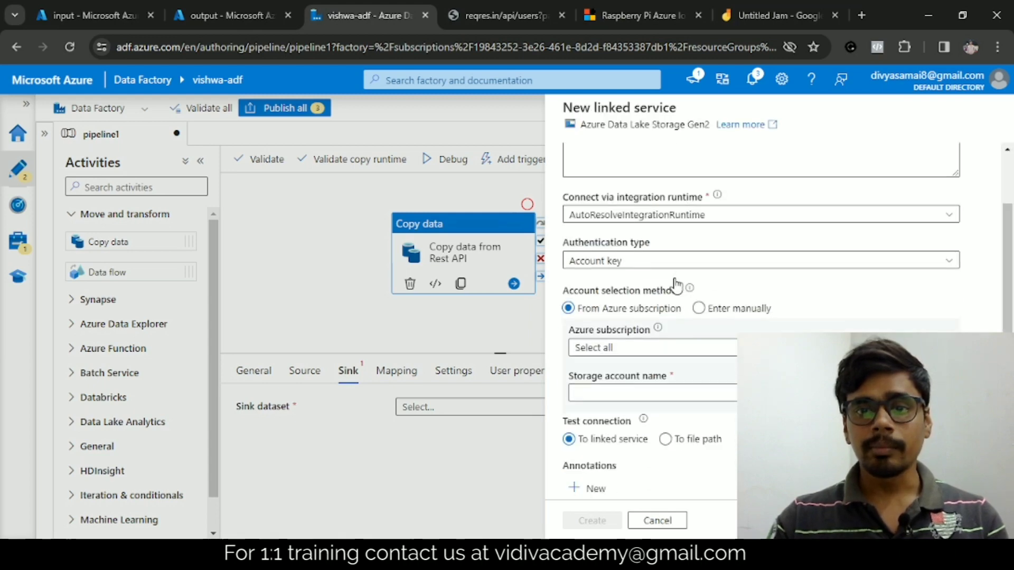
scroll(676, 285, up, 2)
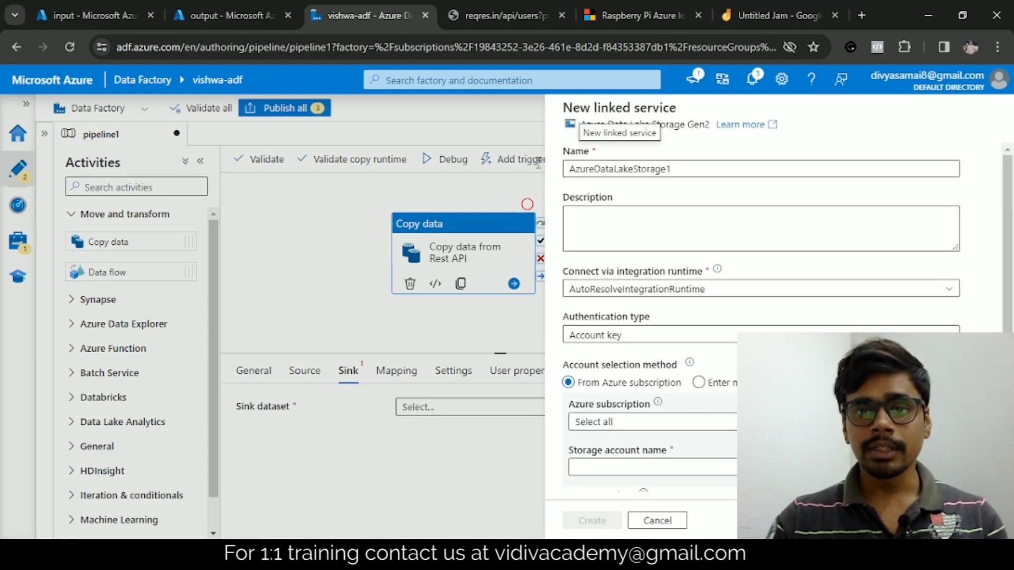
drag(681, 169, 538, 167)
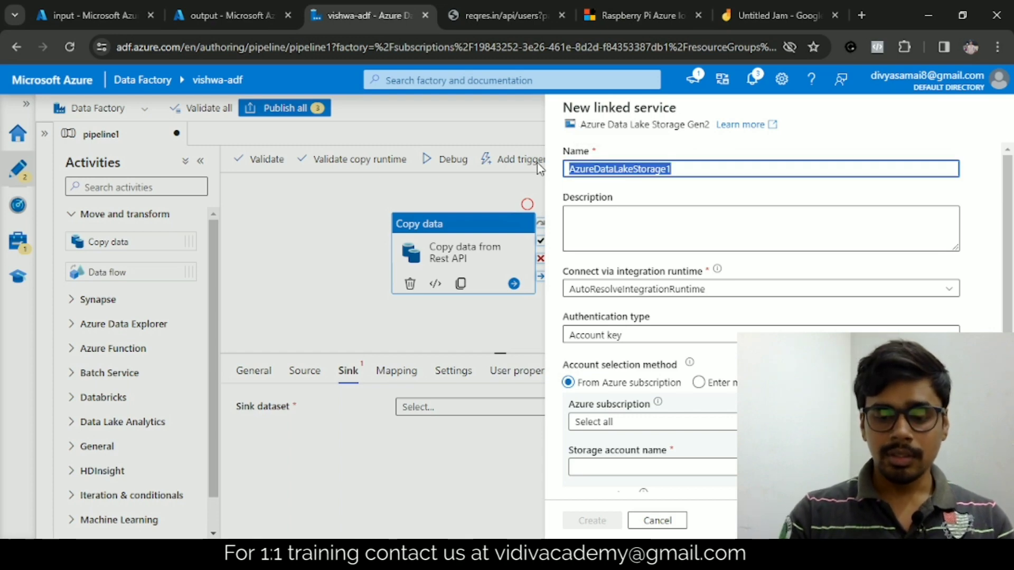
text(ap)
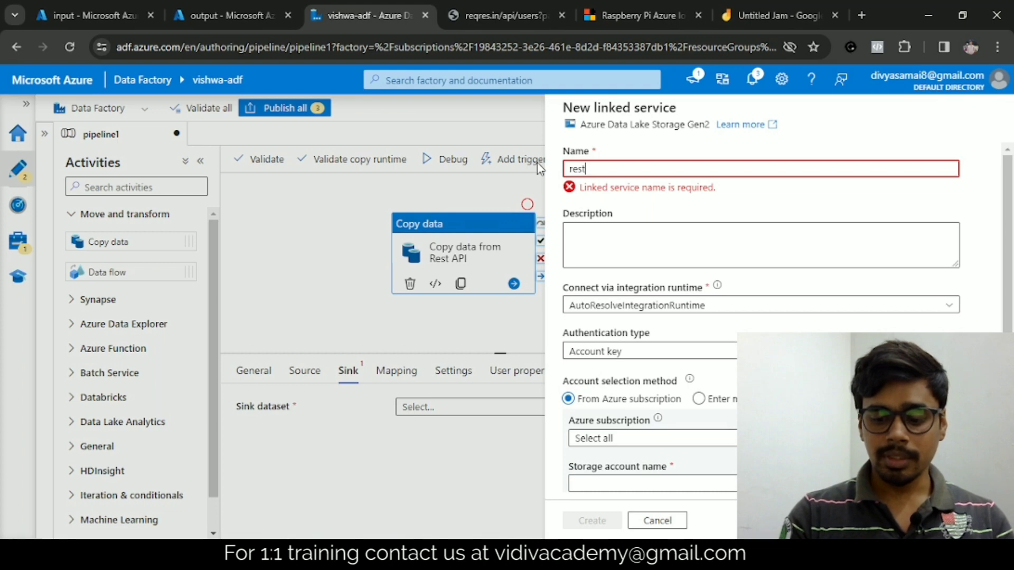
text(rest_api_ls)
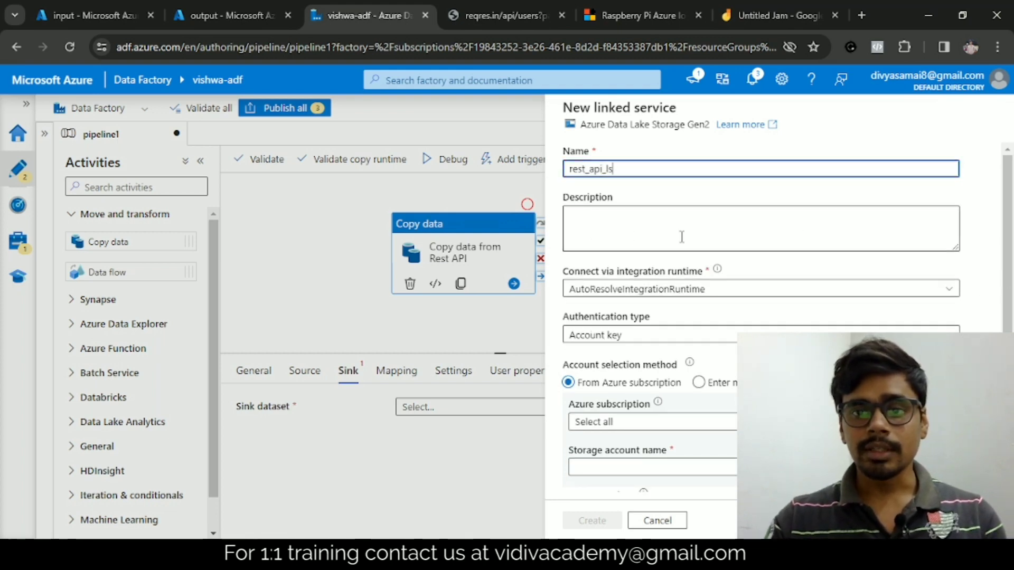
- Set the linked service's Azure subscription to Free Trial and its storage account to vishwadlsa, and create it
scroll(633, 240, down, 3)
scroll(695, 222, up, 3)
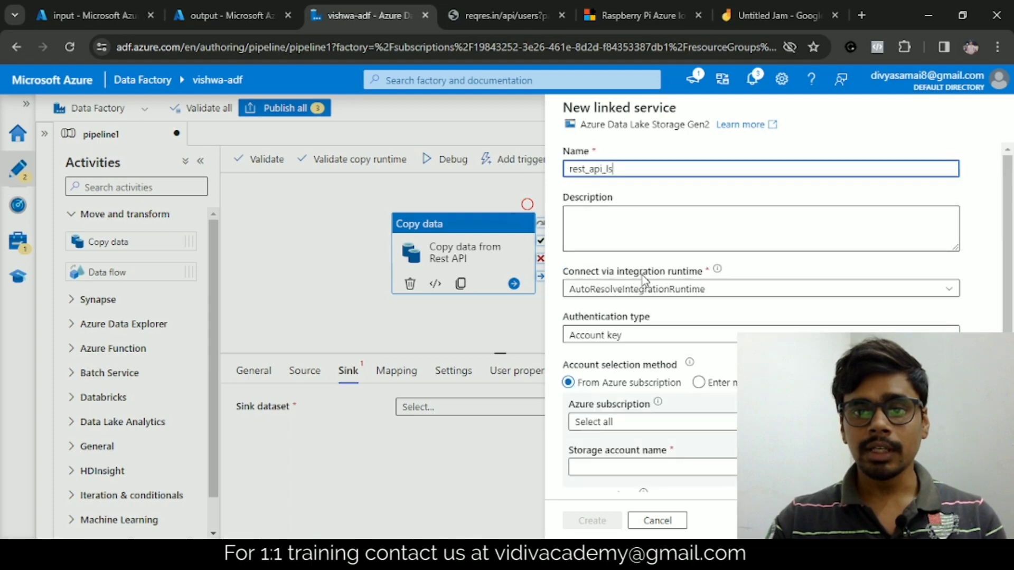
scroll(655, 290, down, 2)
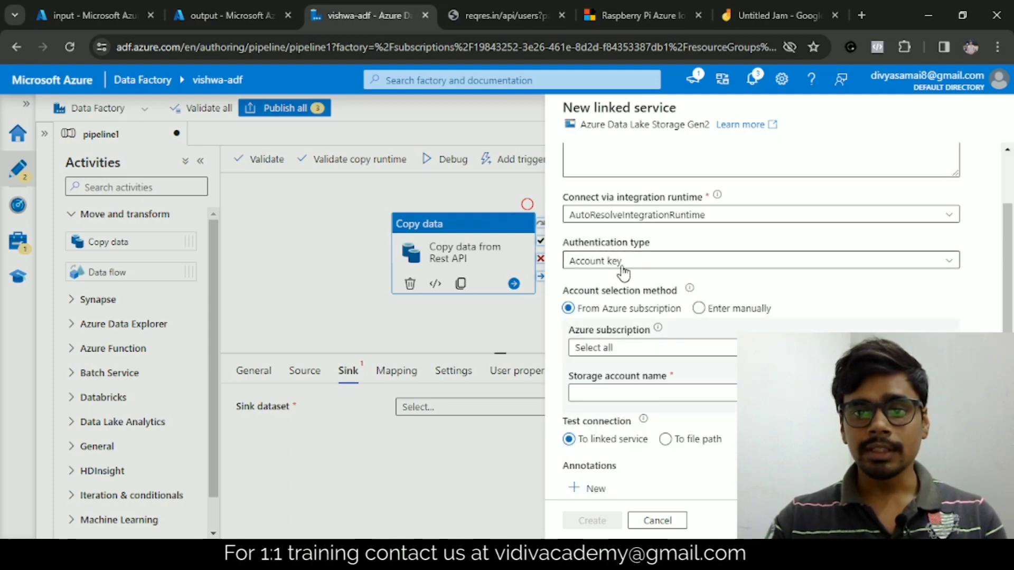
scroll(631, 272, down, 2)
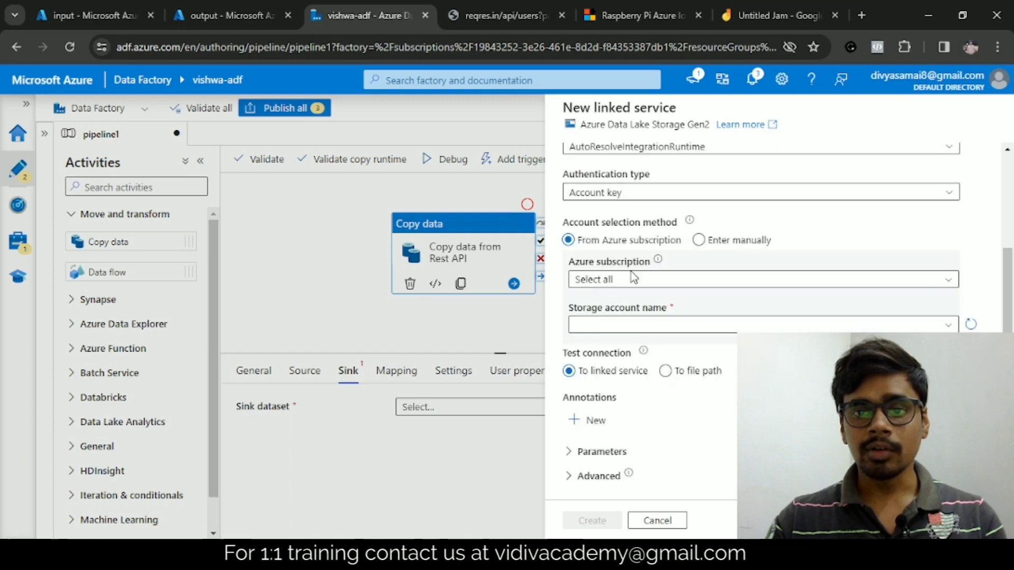
click(654, 285)
click(756, 322)
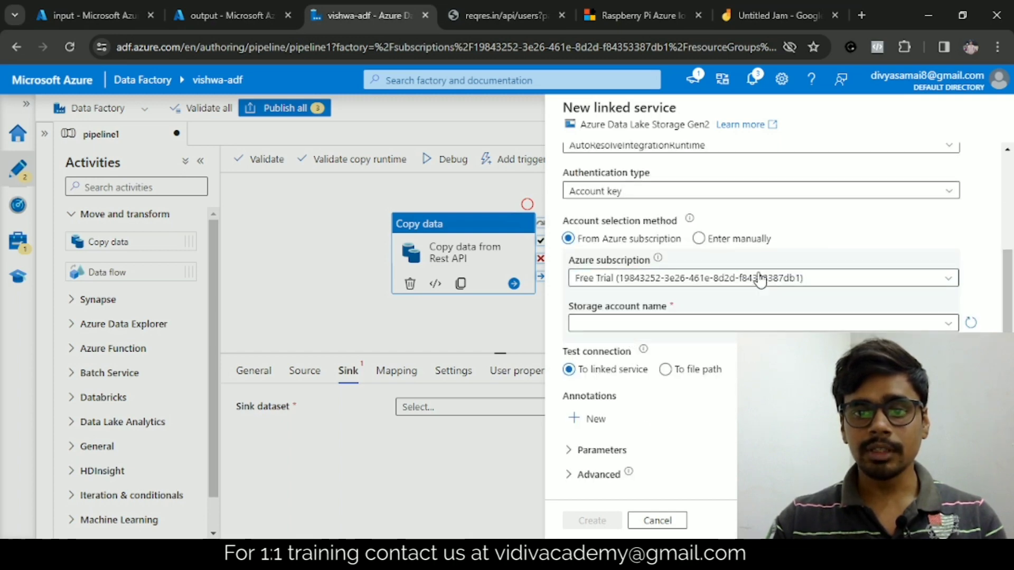
click(729, 324)
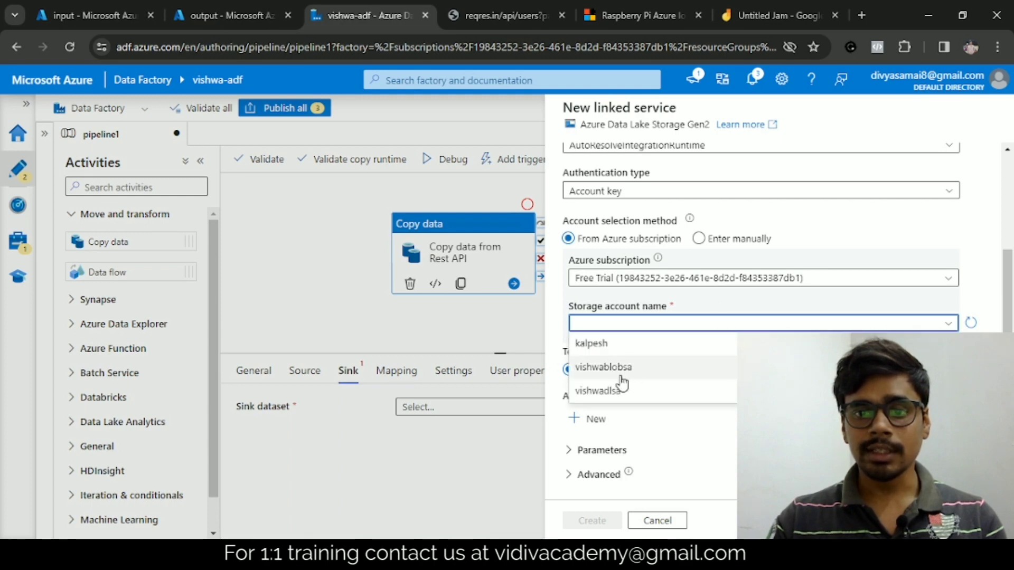
click(593, 392)
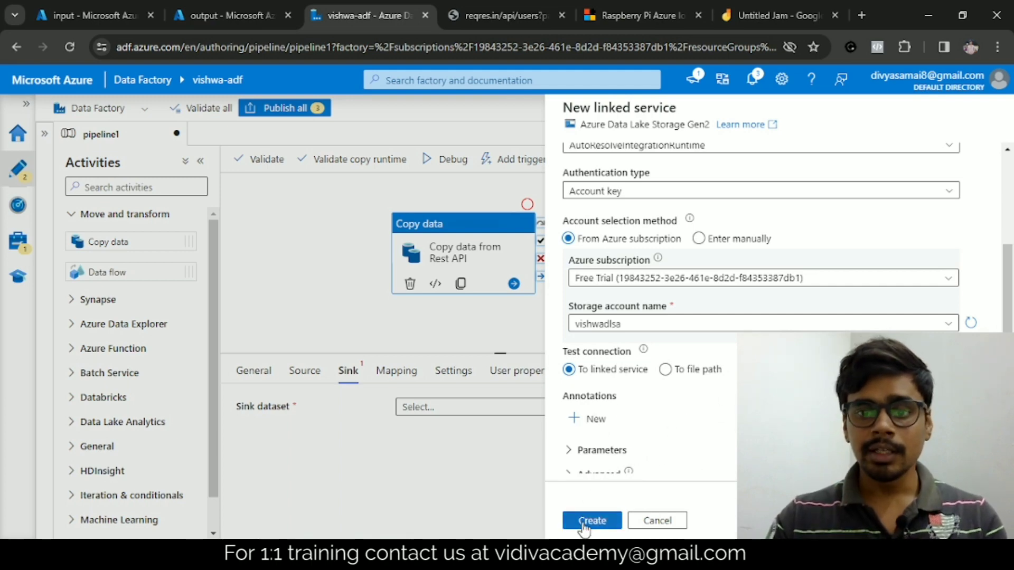
click(584, 523)
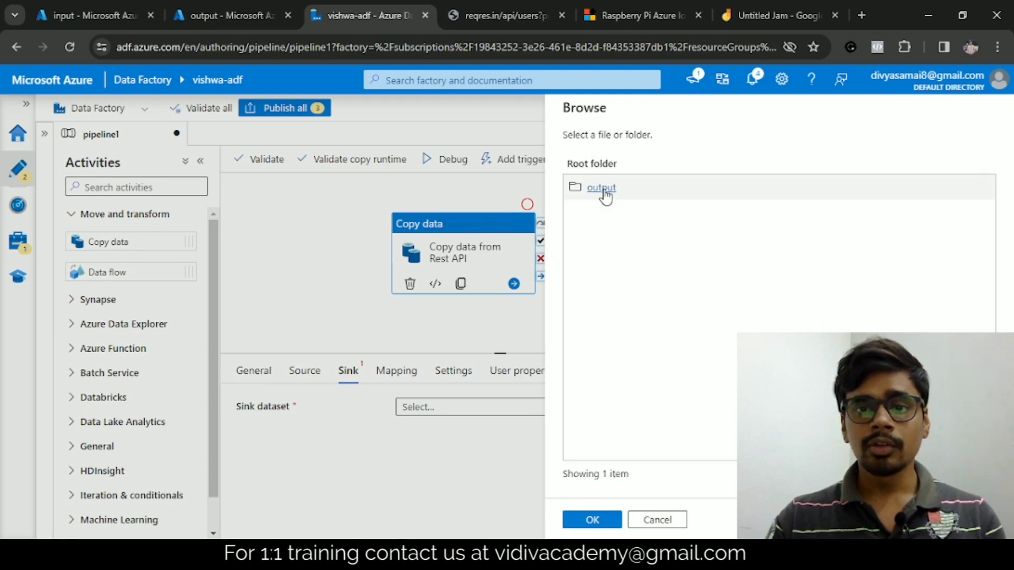
- Set the sink dataset's file path to the output folder with file name test.json, import no schema, and create the dataset
click(602, 189)
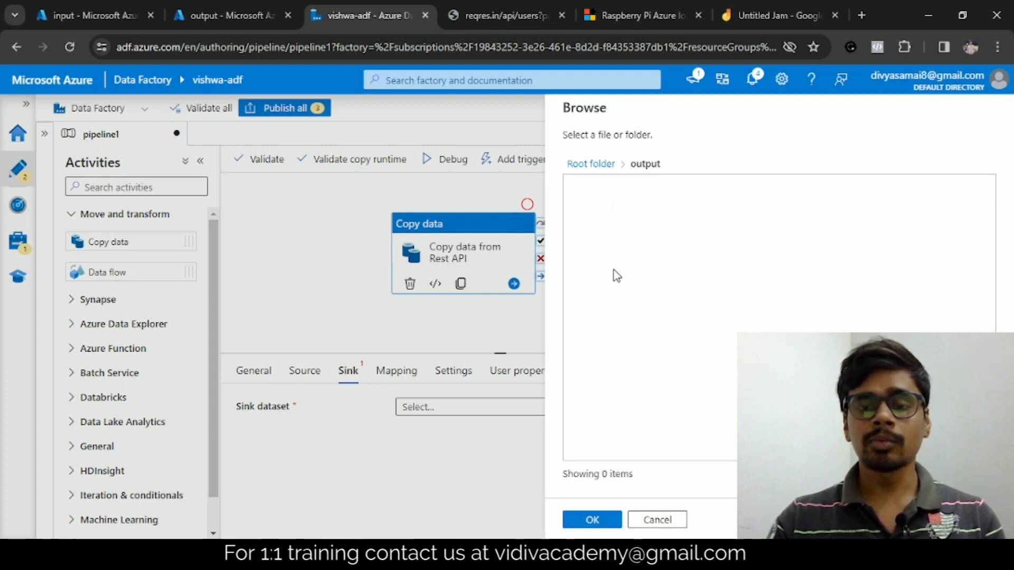
click(591, 528)
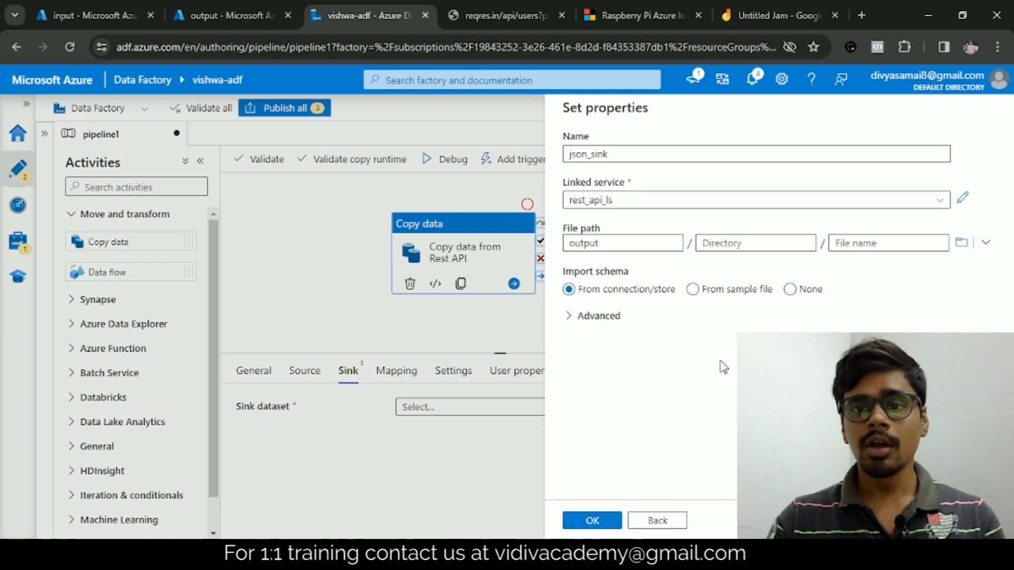
click(861, 244)
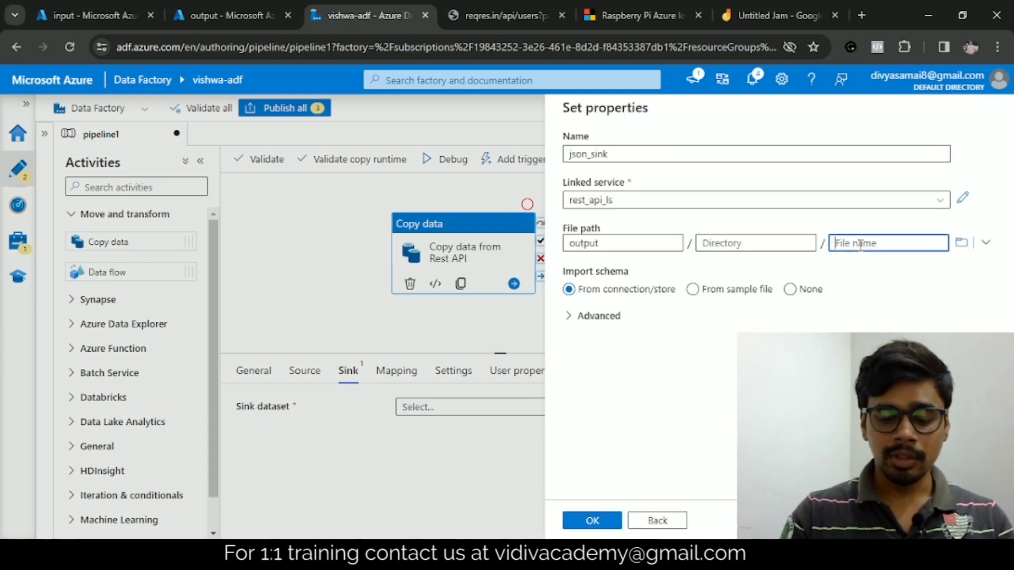
text(test.json)
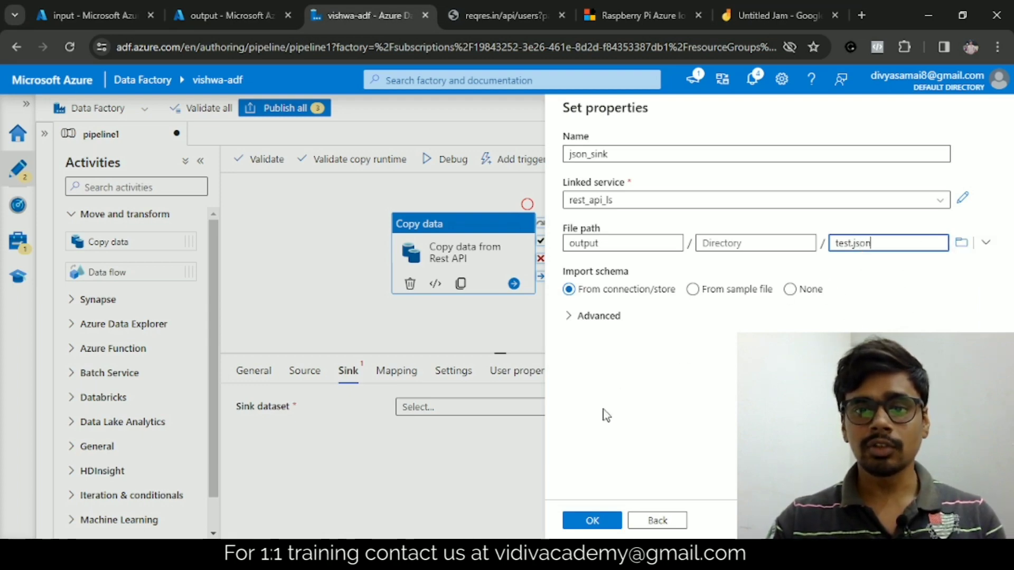
click(791, 289)
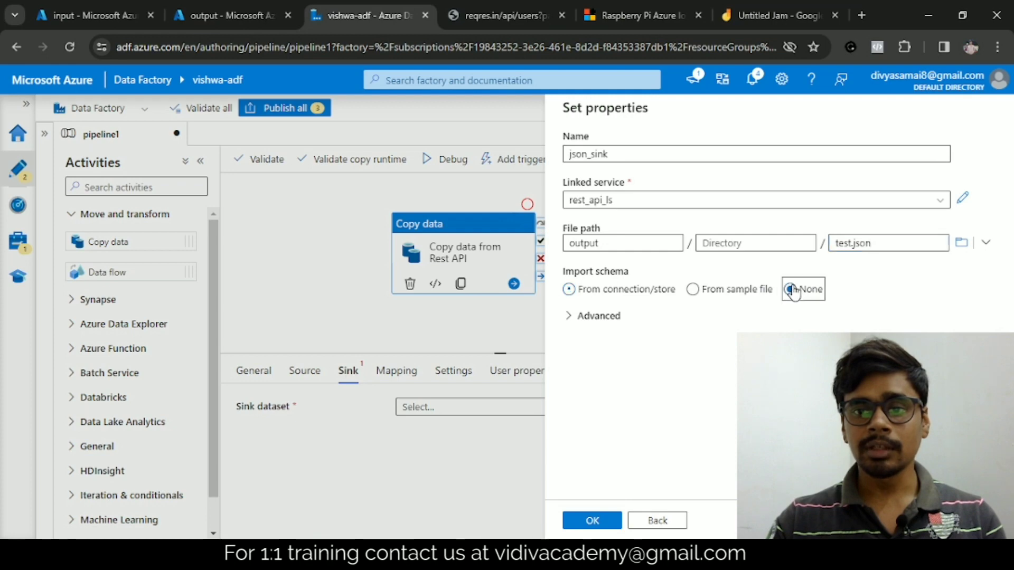
click(592, 521)
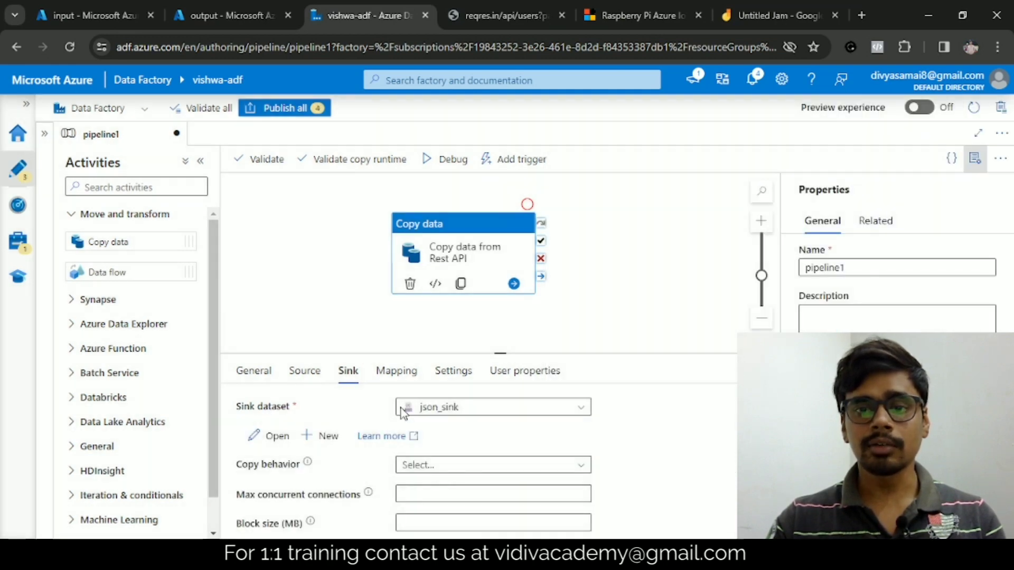
- Check the Copy data activity's mapping, source and sink settings, and validate pipeline1
click(394, 375)
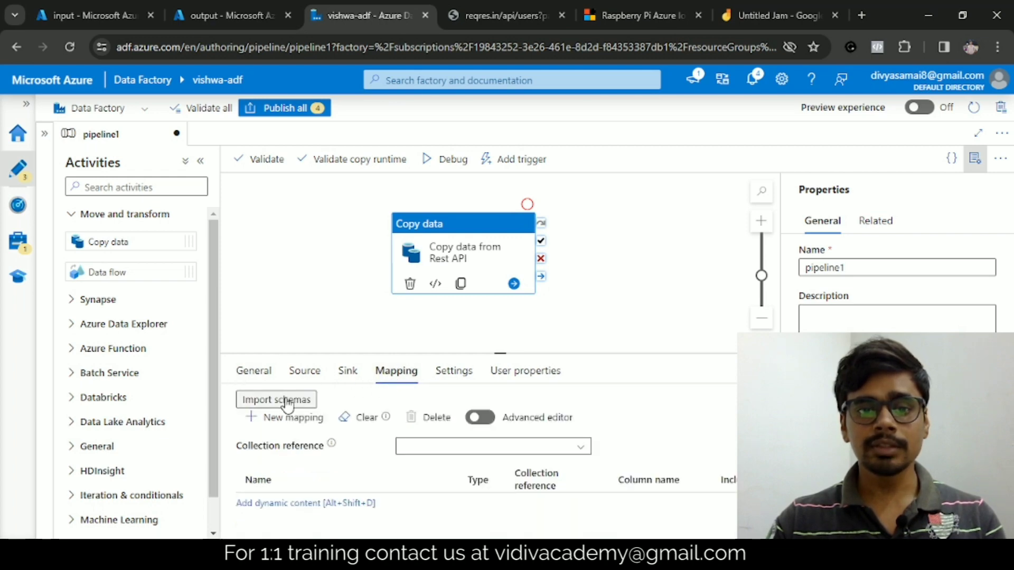
click(305, 376)
click(347, 376)
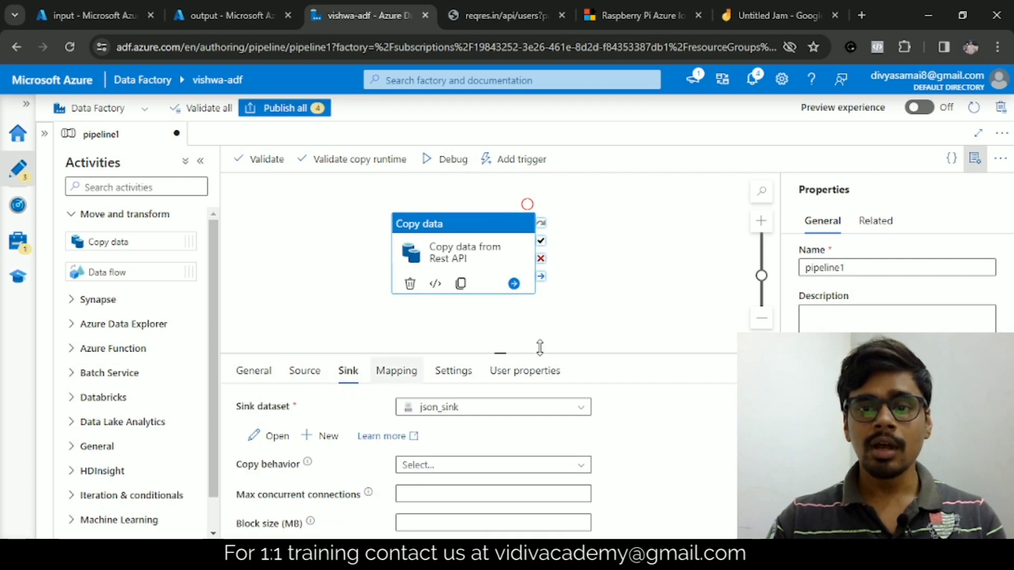
click(977, 160)
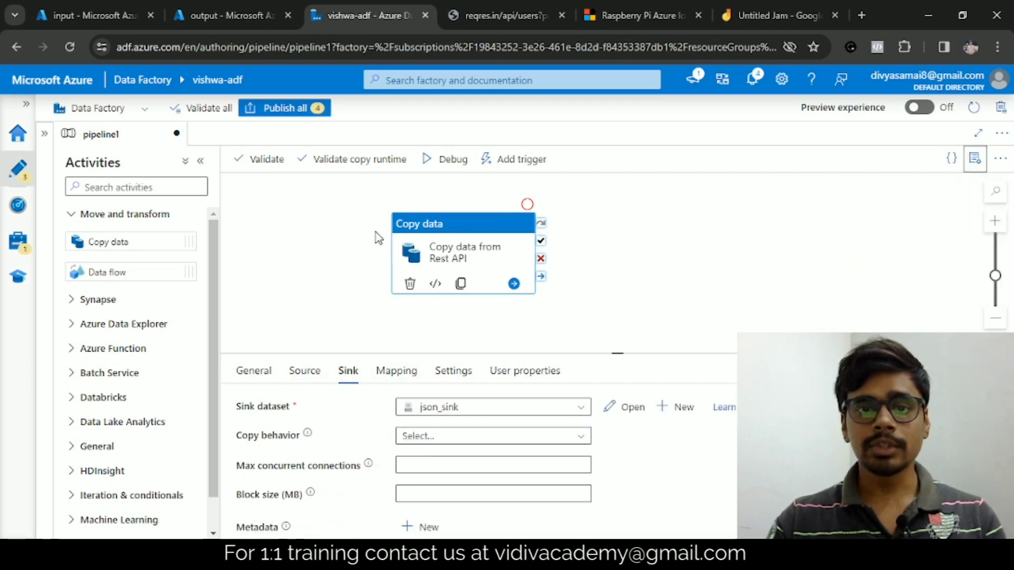
click(259, 159)
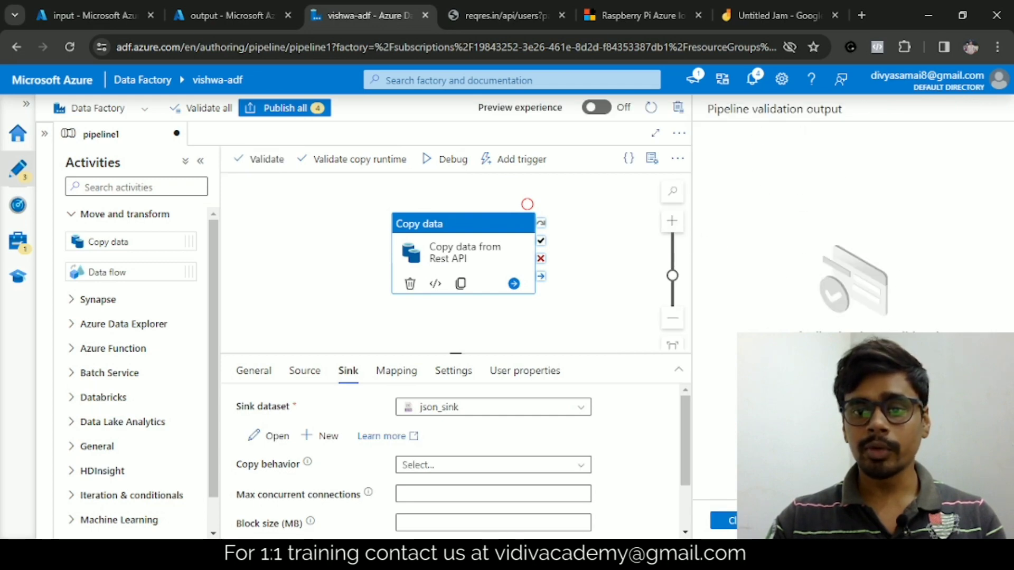
click(723, 521)
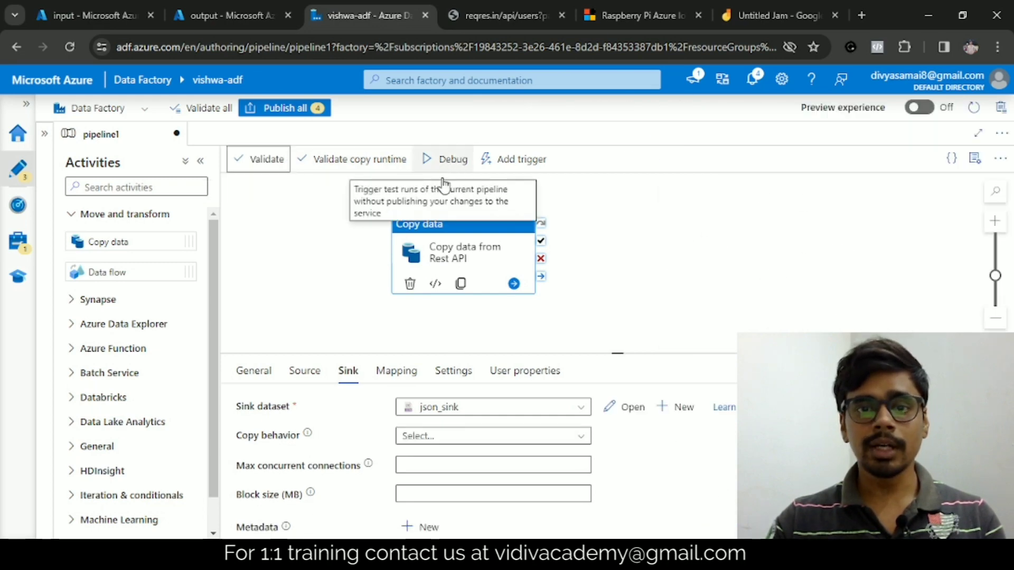
click(439, 232)
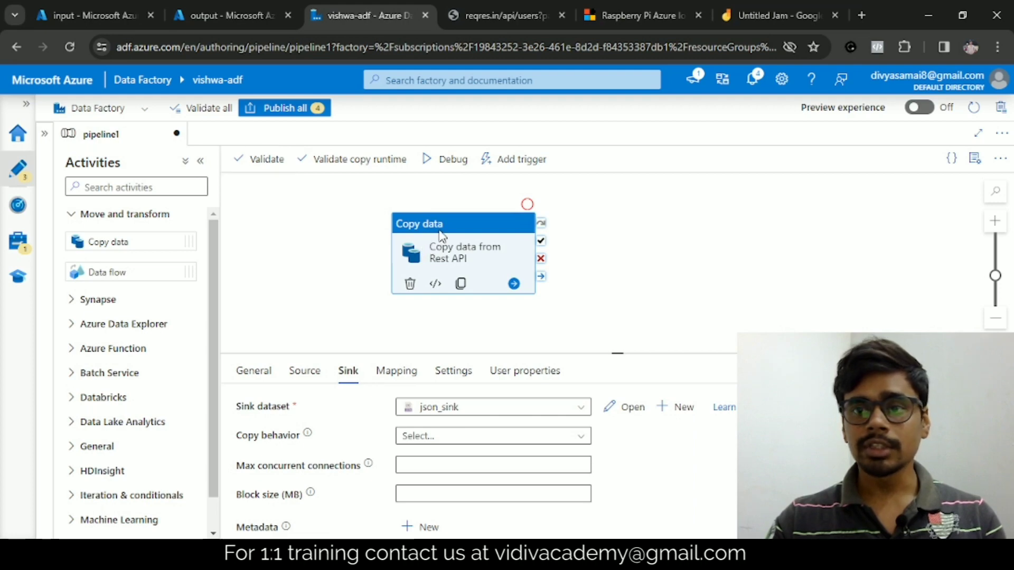
- Examine pipeline1's JSON definition, from its name through the Copy activity's policy, source and sink properties, and close it unchanged
click(951, 167)
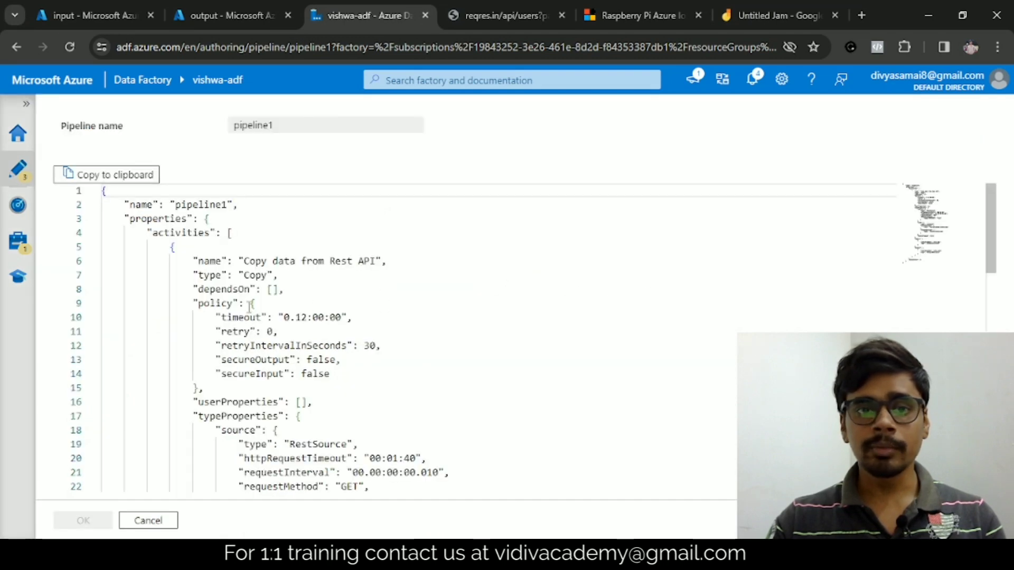
scroll(195, 245, down, 3)
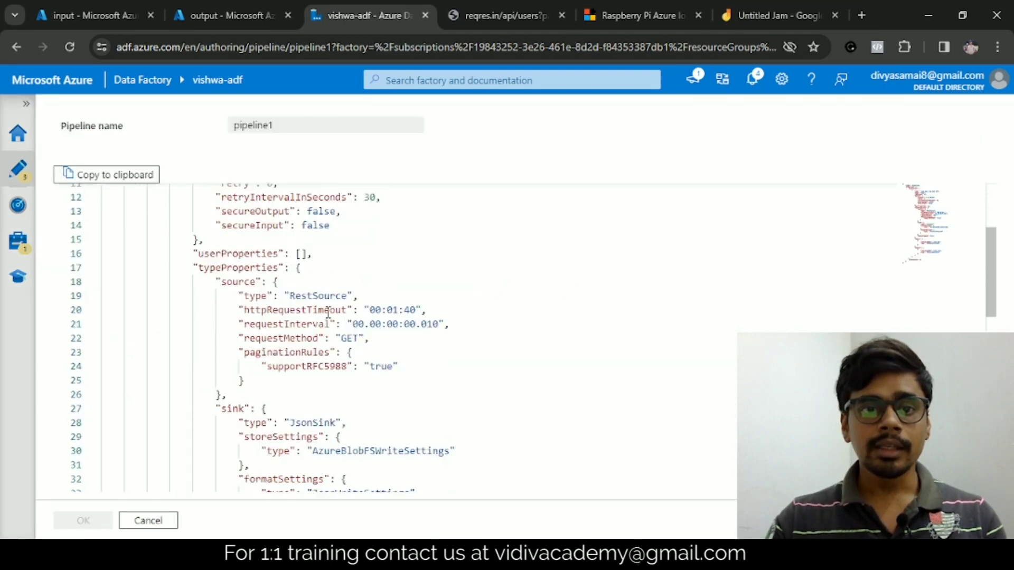
scroll(328, 313, up, 2)
scroll(328, 314, up, 1)
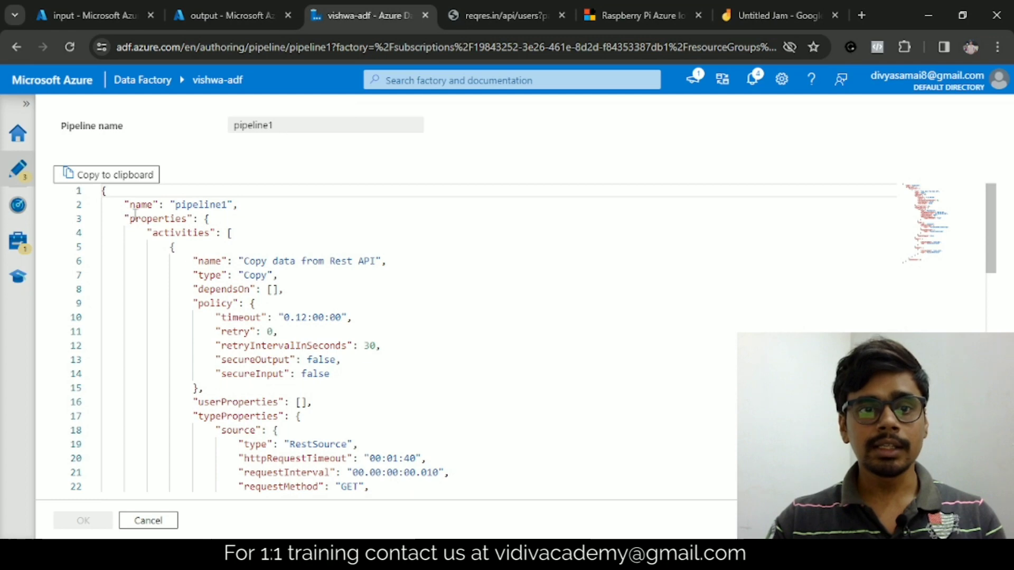
drag(135, 217, 267, 431)
scroll(328, 311, down, 2)
scroll(376, 318, up, 2)
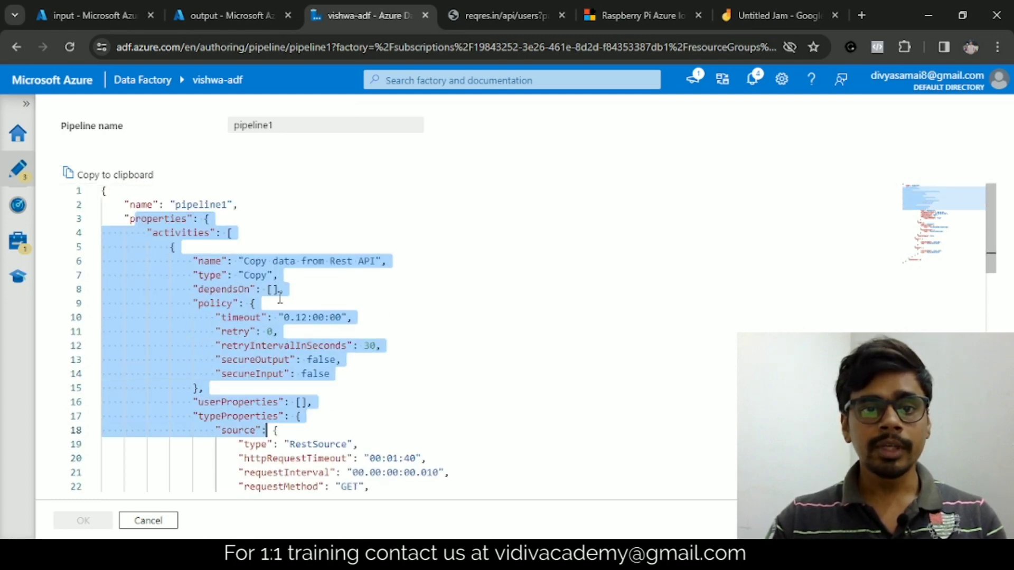
drag(125, 205, 281, 448)
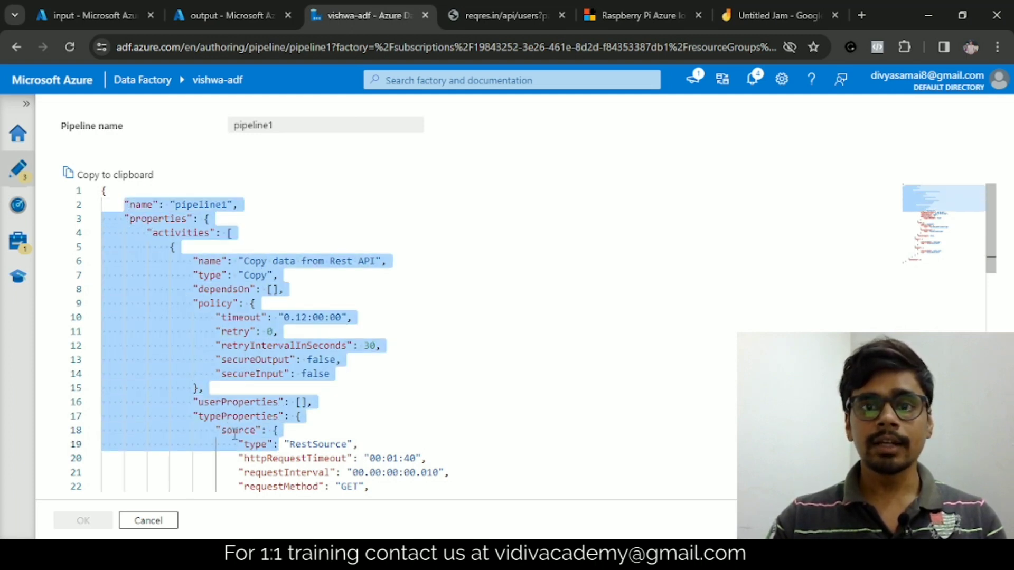
click(147, 520)
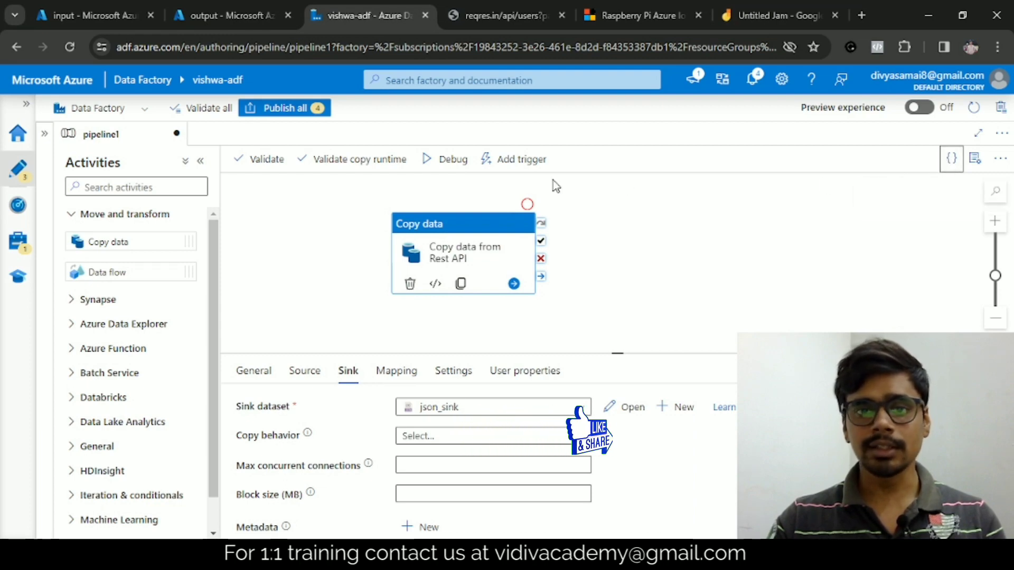
- Validate pipeline1 again and start a debug run of it
click(247, 160)
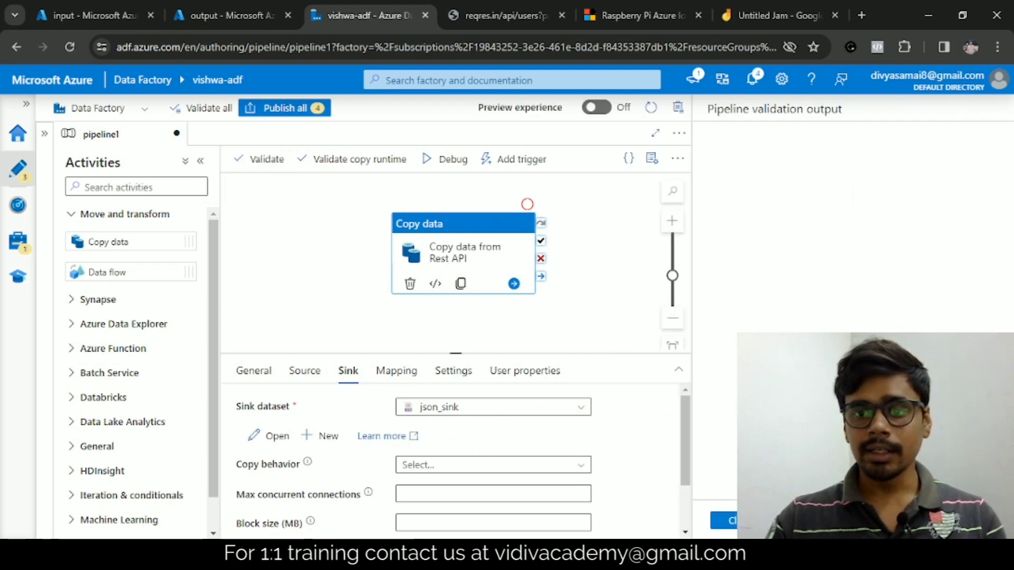
click(722, 520)
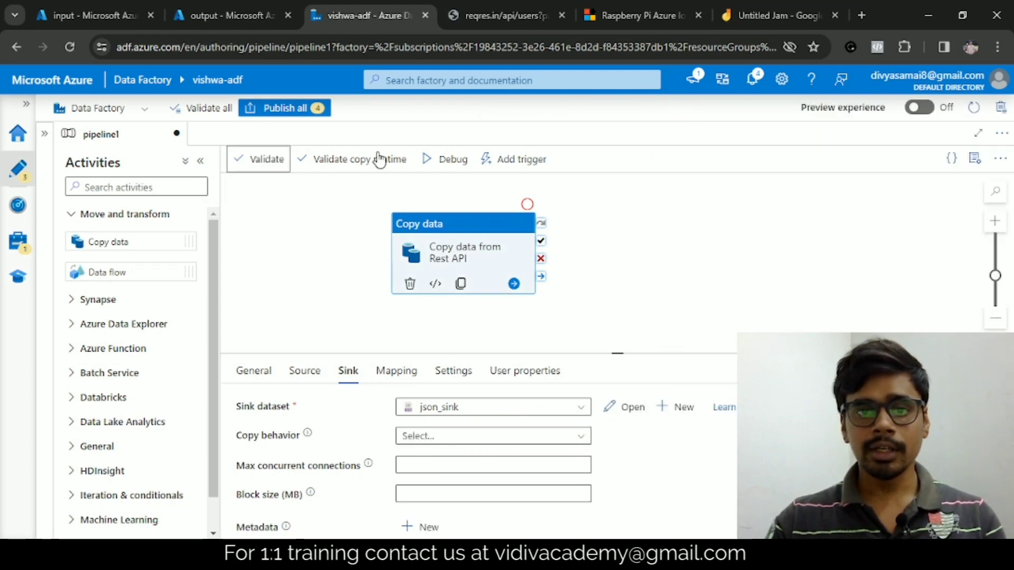
click(447, 163)
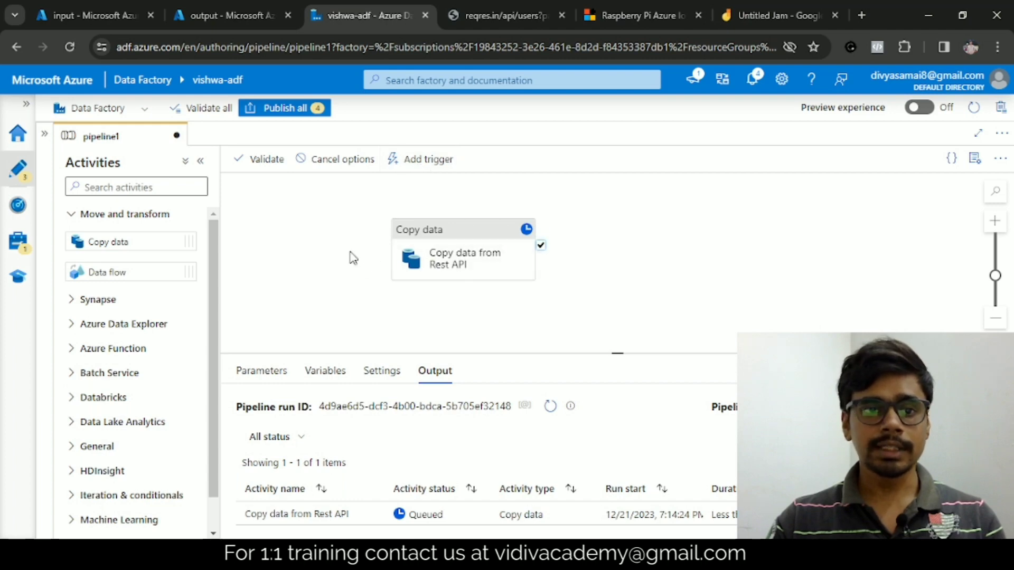
- Examine the trigger types offered for a new trigger in the factory's management area, without creating one
click(21, 242)
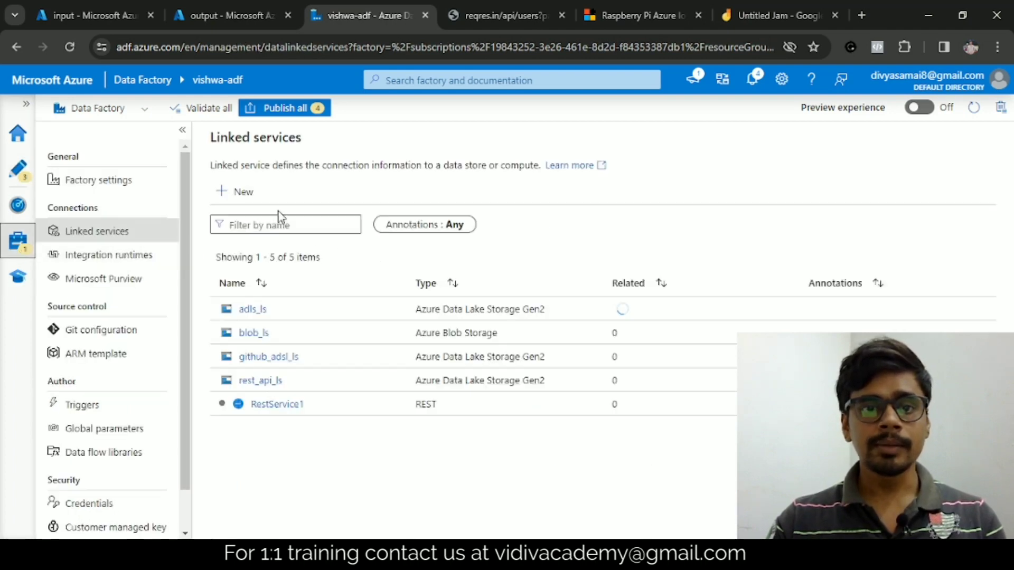
click(83, 406)
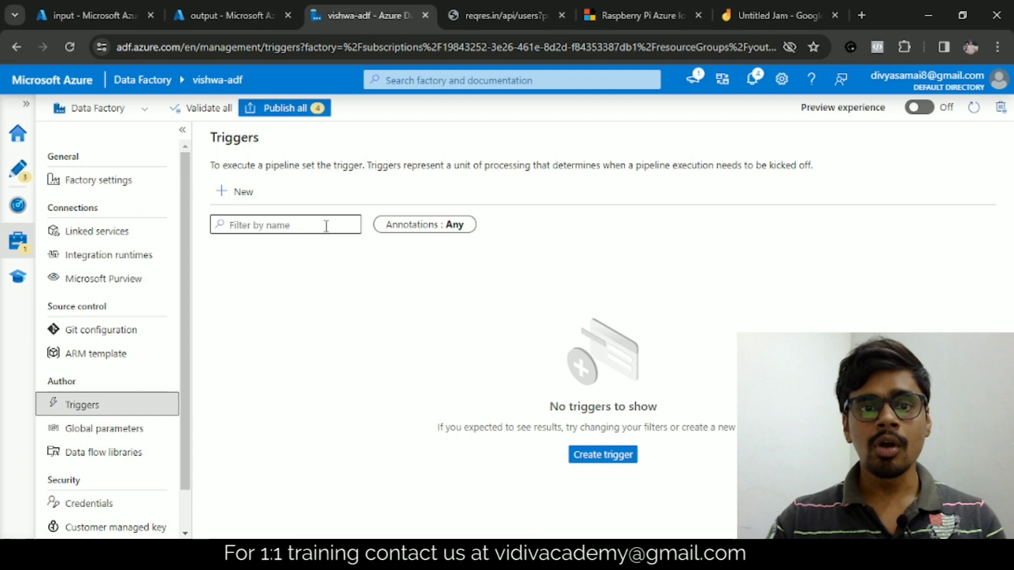
click(230, 194)
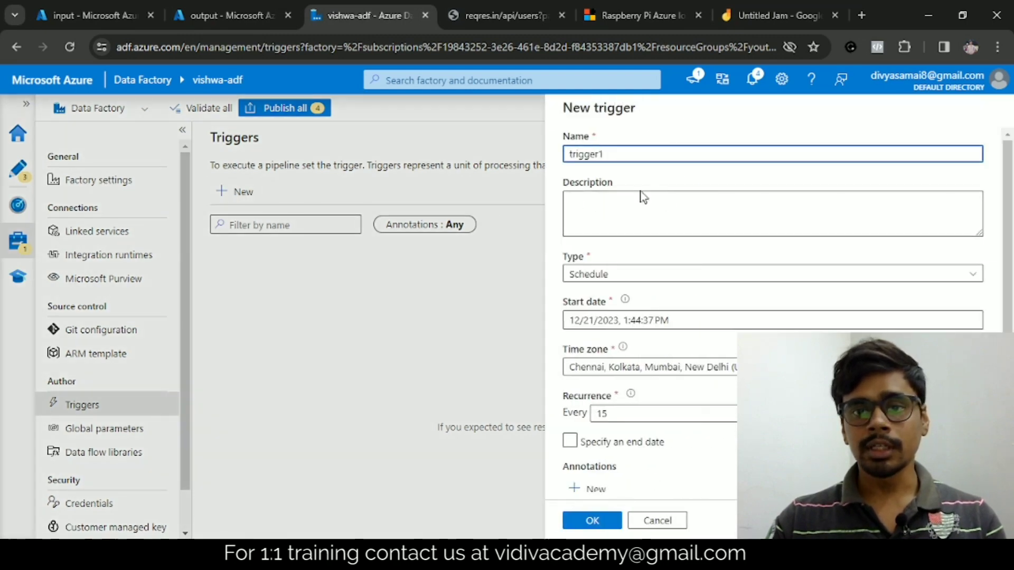
click(639, 288)
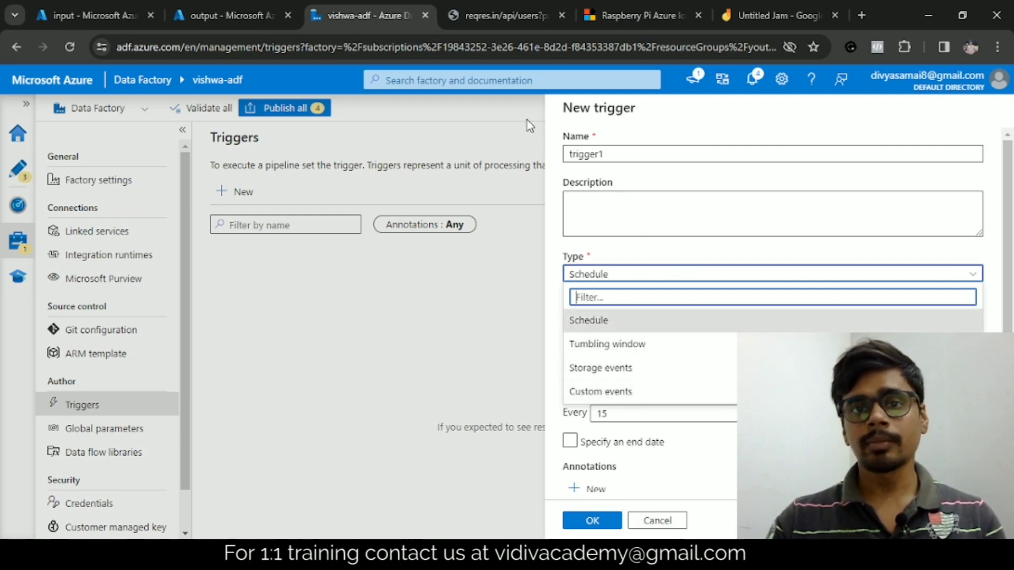
click(658, 521)
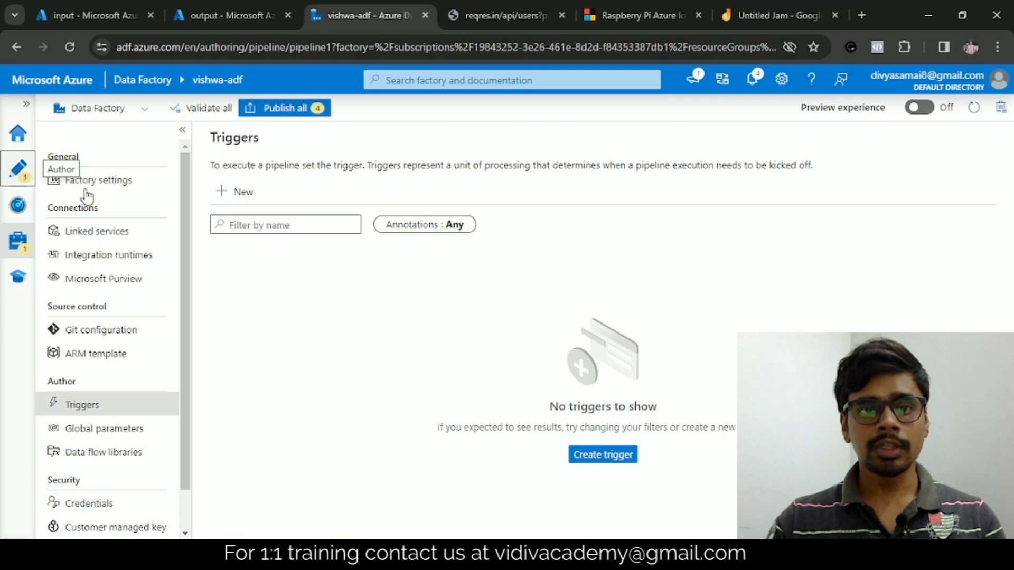
- Return to pipeline1 in the authoring area and check the output of its debug run
click(18, 168)
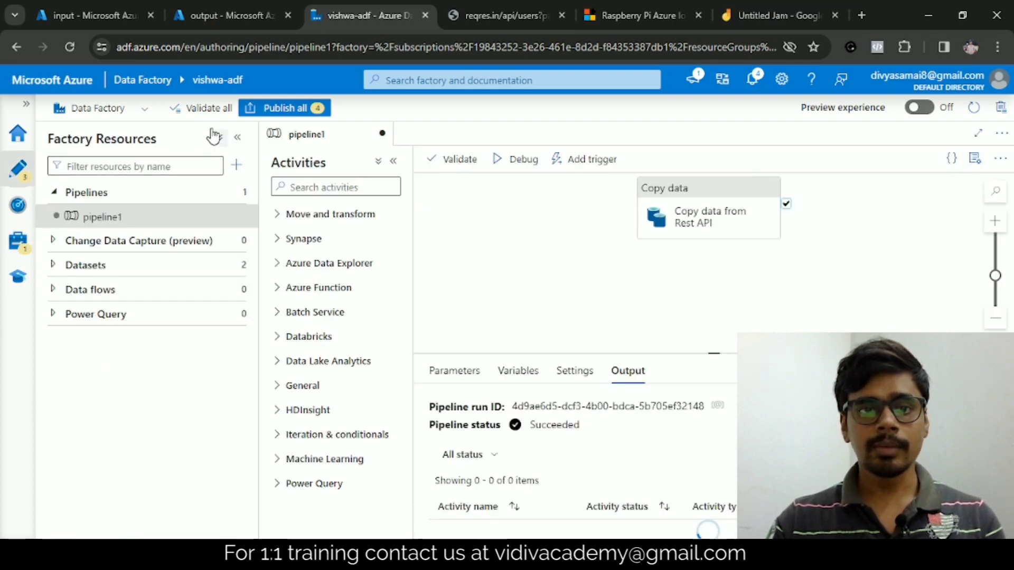
click(237, 137)
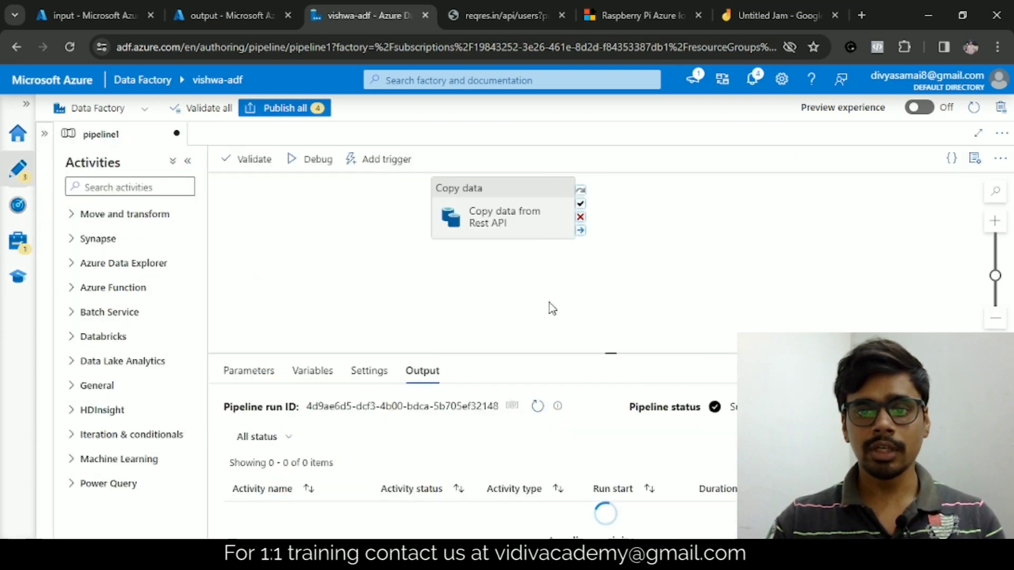
click(552, 307)
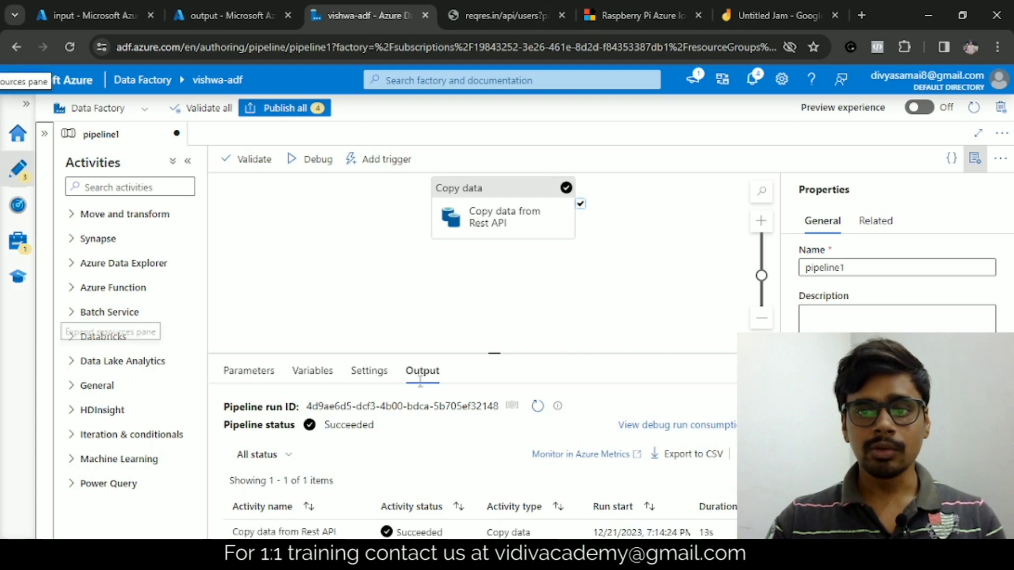
- Switch to the output container in the Azure portal, refresh its blob list and open test.json
click(232, 11)
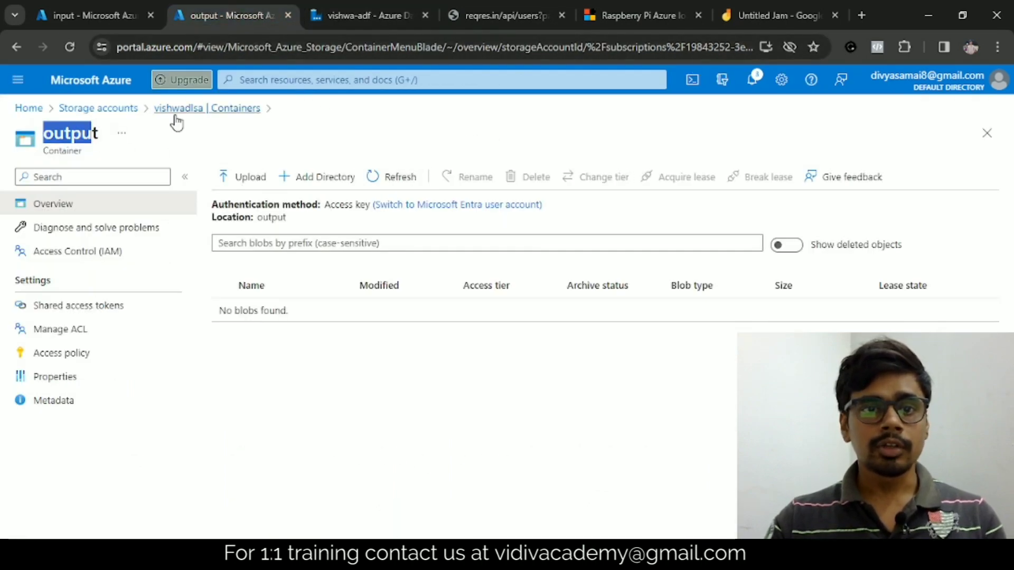
click(371, 186)
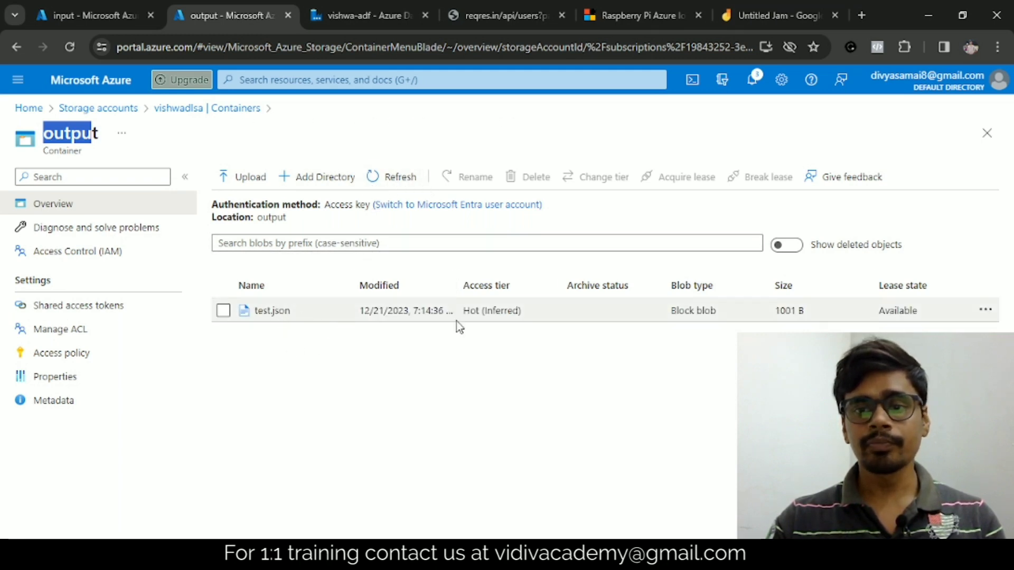
drag(769, 314, 824, 300)
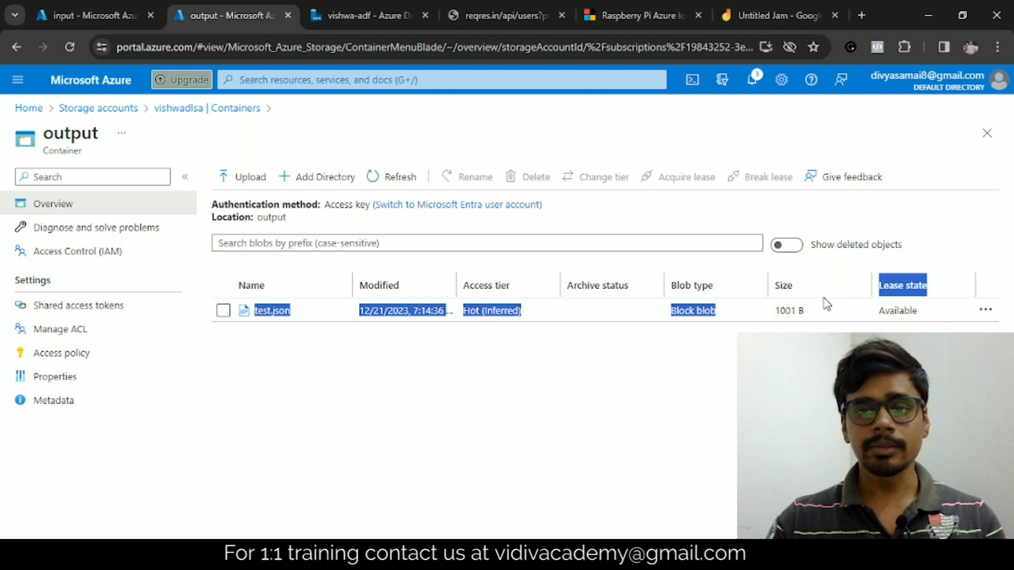
click(453, 344)
click(283, 314)
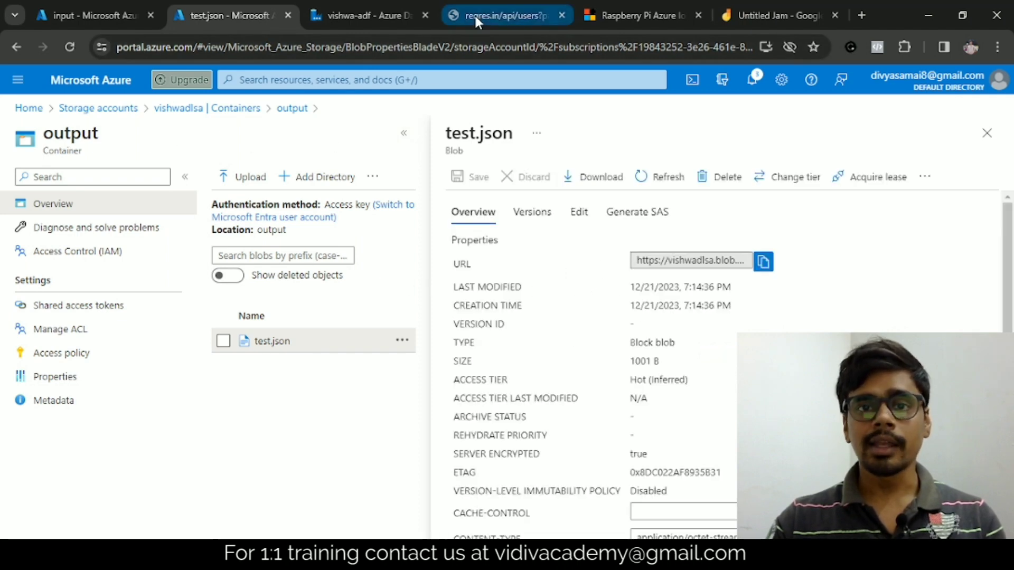
- Display the contents of test.json and read through the copied JSON user data
click(581, 213)
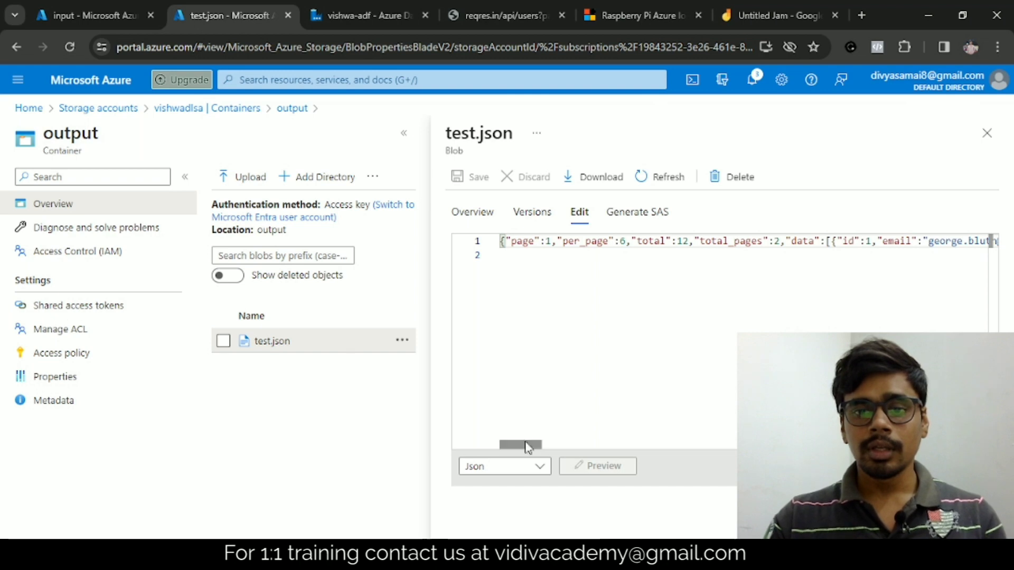
drag(530, 445, 437, 455)
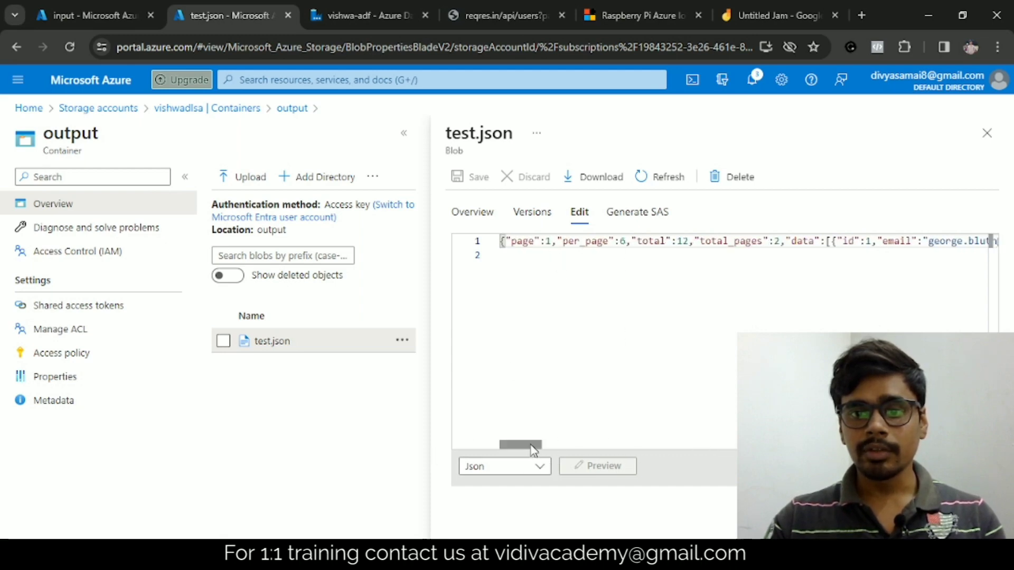
drag(535, 447, 573, 447)
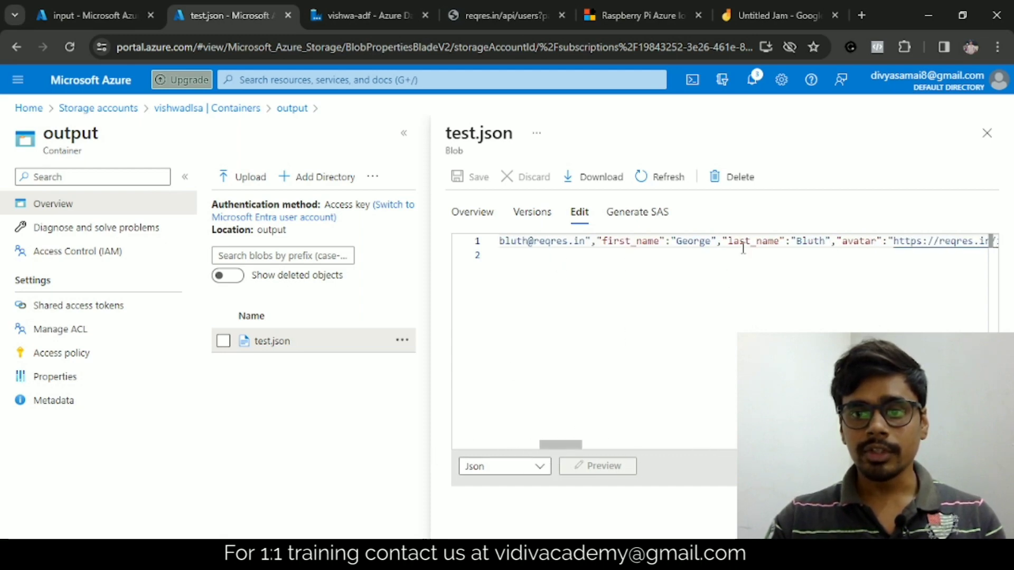